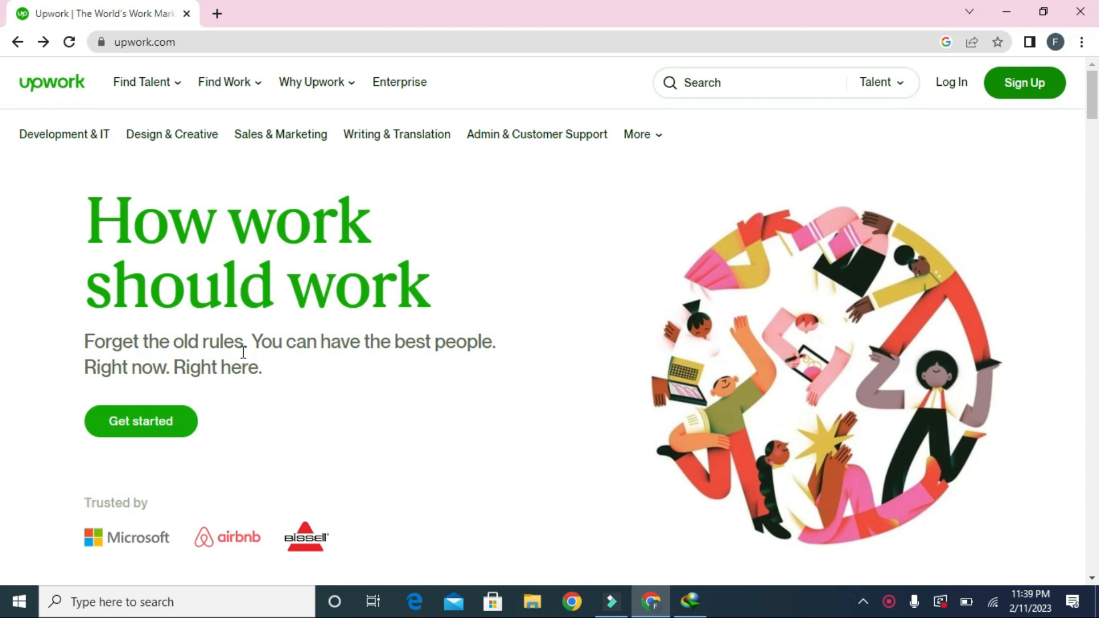
Step: Start creating an Upwork account from the homepage with Get started
click(175, 424)
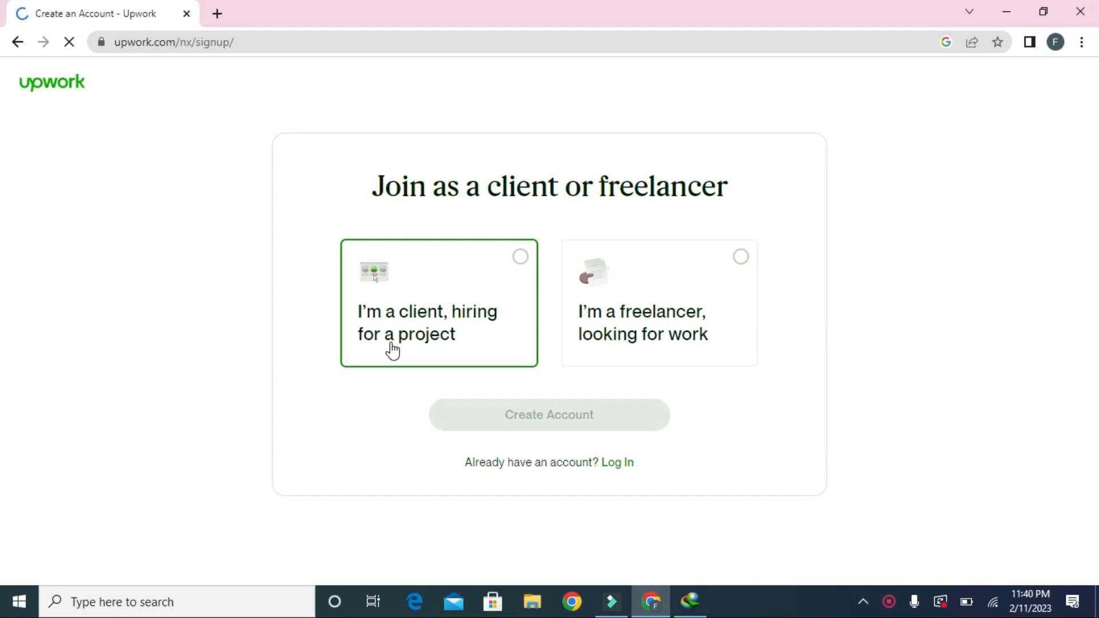
Step: Choose to join as a freelancer and sign up using a Google account
click(744, 260)
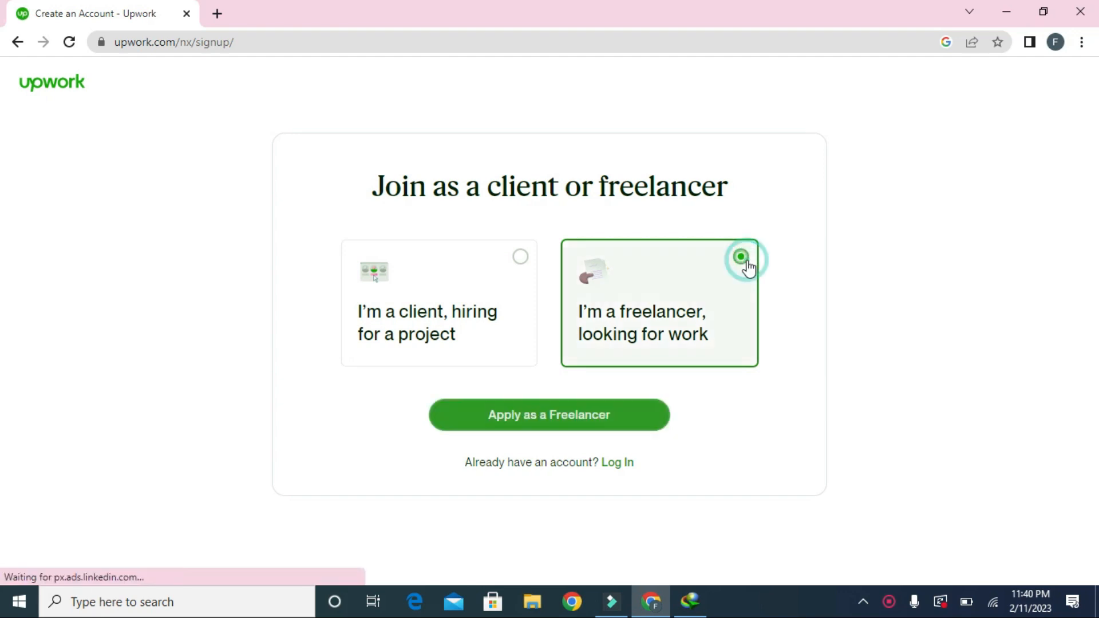
click(602, 415)
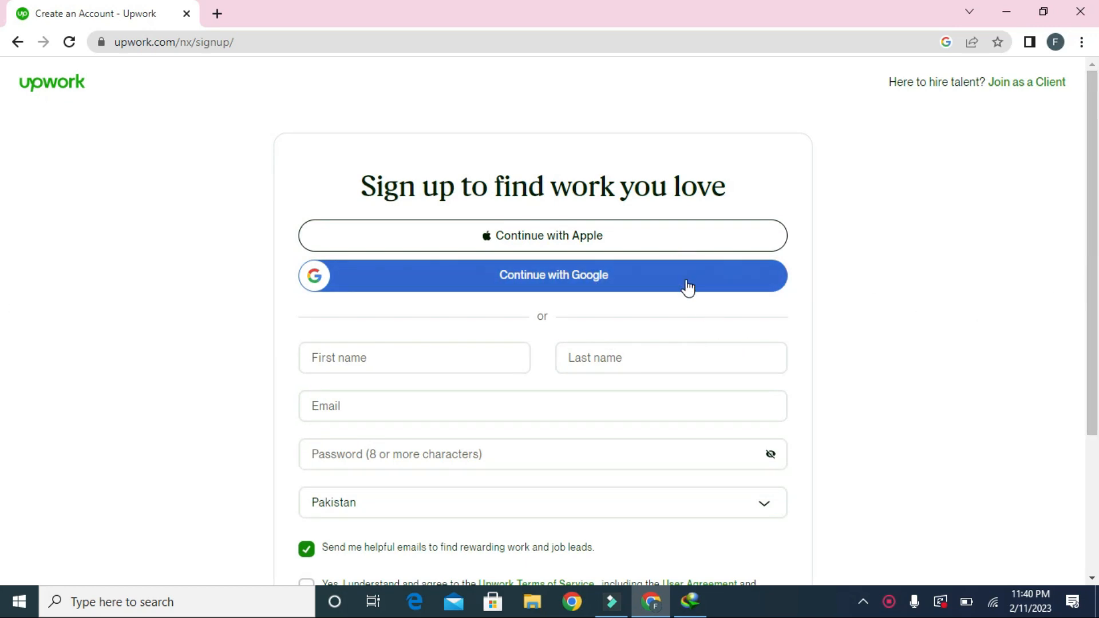
click(596, 286)
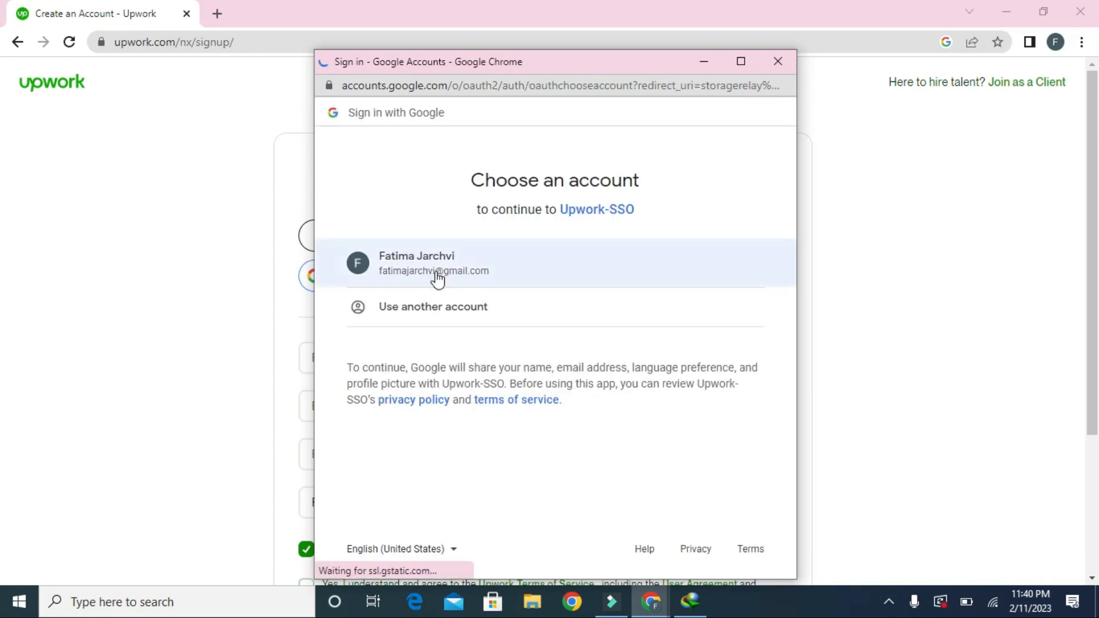
click(438, 271)
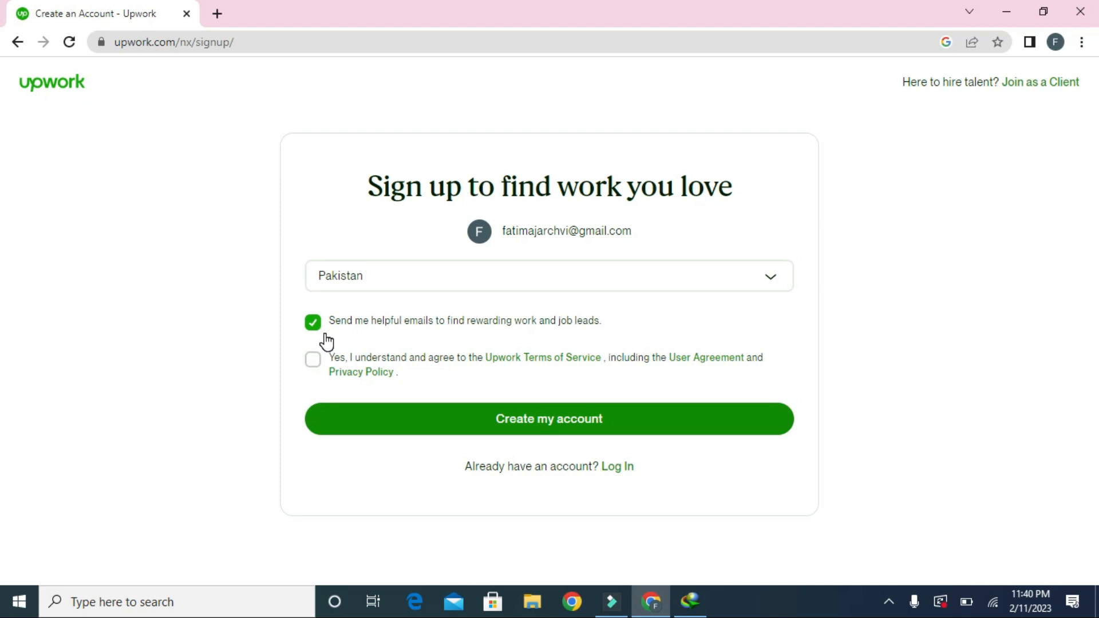
Step: Accept the Terms of Service and create the freelancer account
click(315, 362)
click(425, 427)
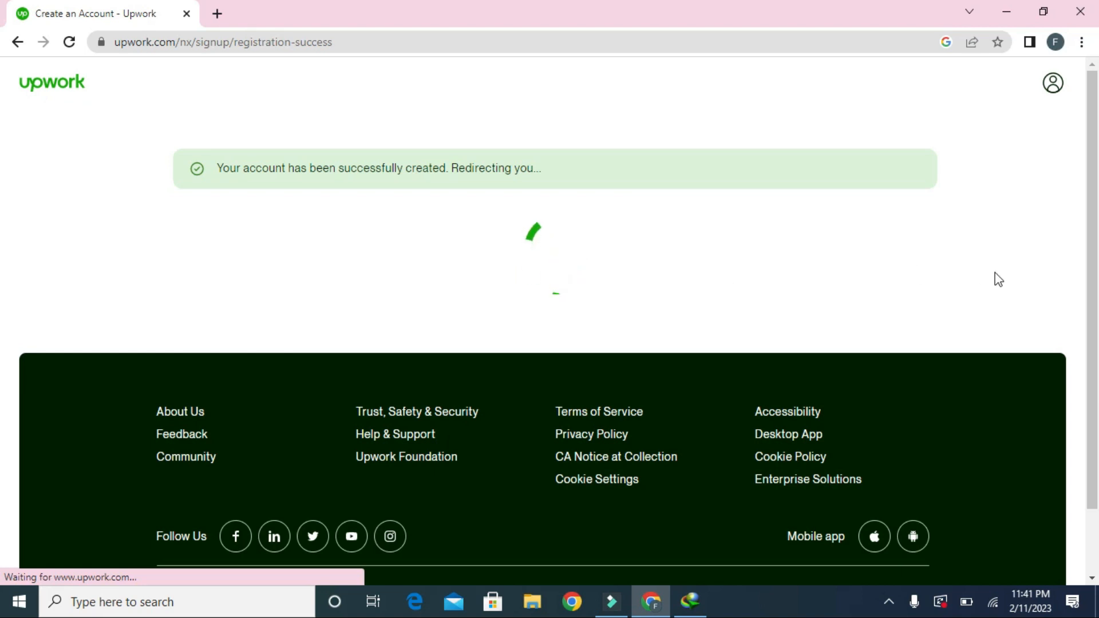
mouse_move(1093, 281)
mouse_down()
mouse_move(1097, 296)
mouse_move(1098, 236)
mouse_move(1096, 360)
mouse_move(1096, 293)
mouse_up()
click(1097, 360)
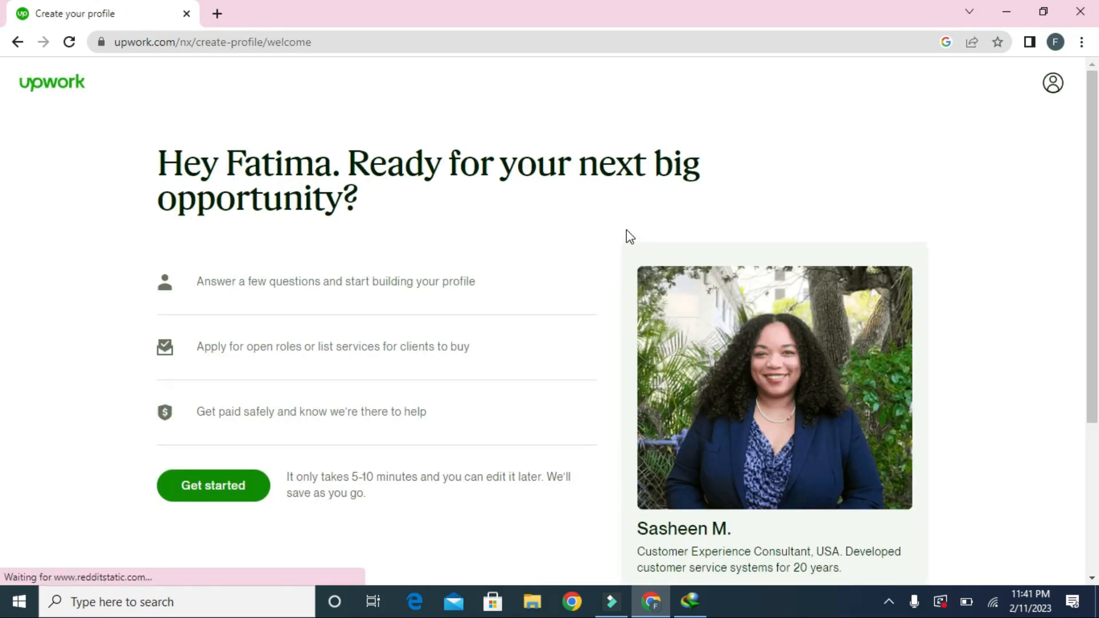
Step: Answer the experience question, set the goal to gaining experience, skip preferences, and fill out the profile manually
scroll(3, 277, down, 1)
scroll(28, 298, down, 1)
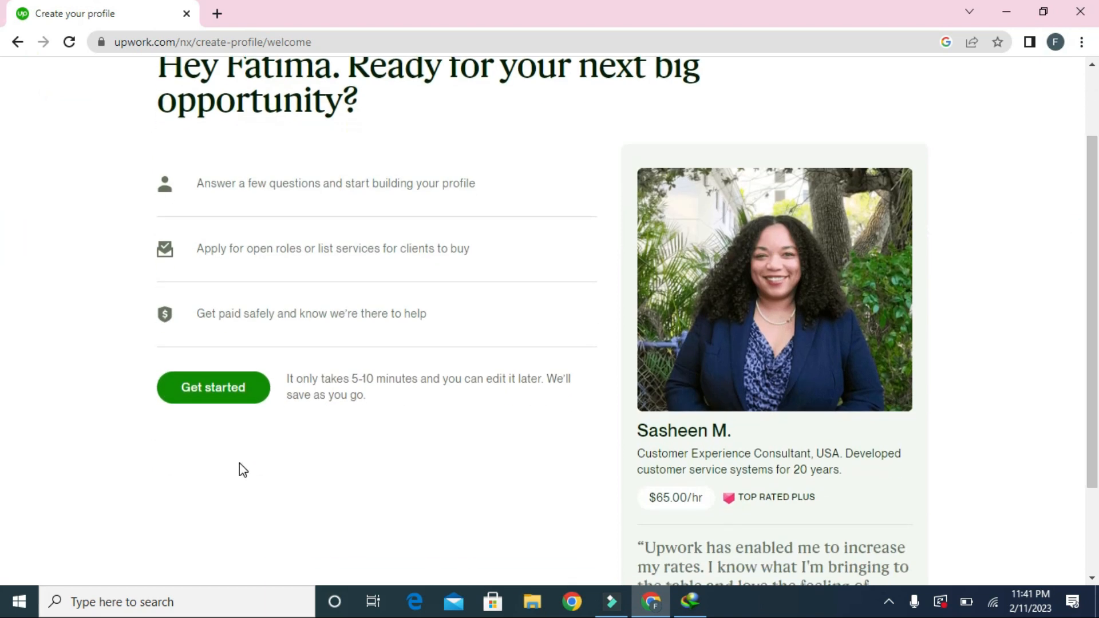
click(224, 404)
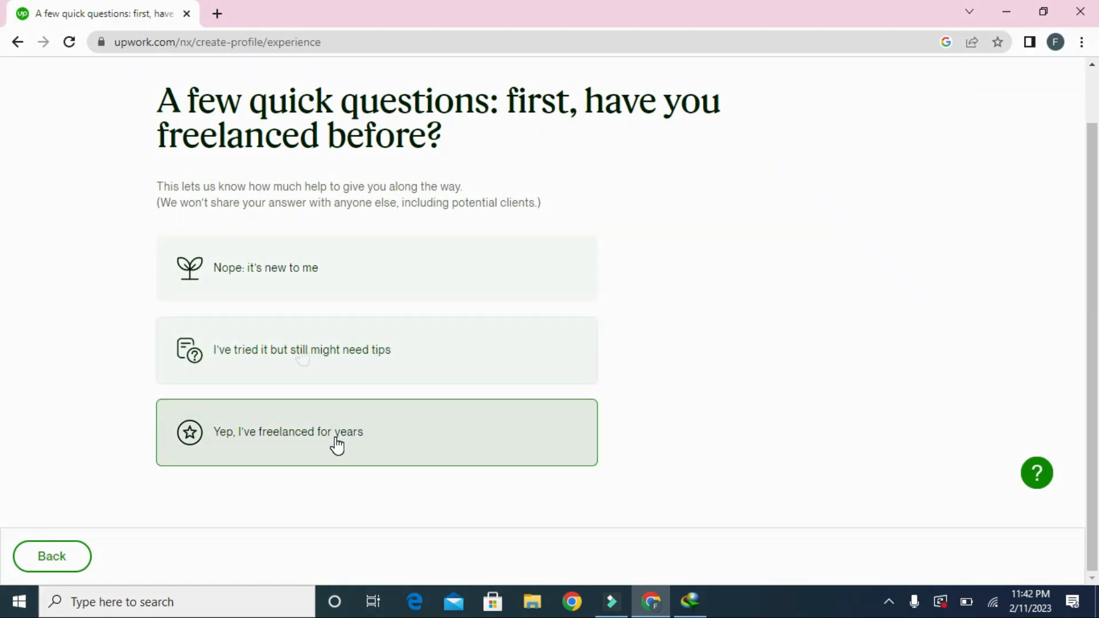
click(300, 288)
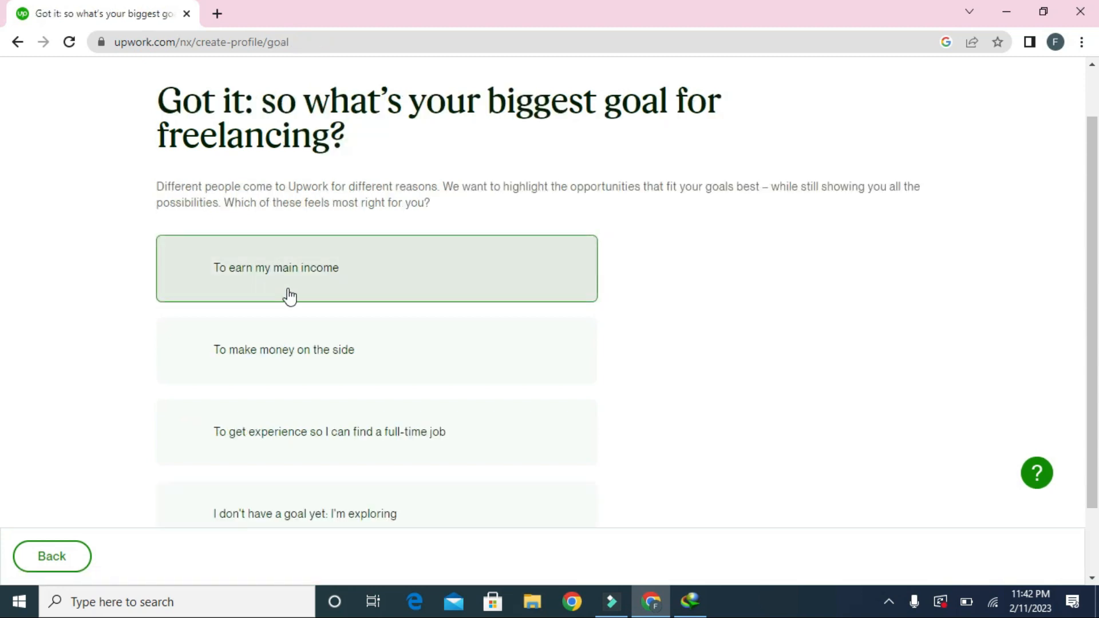
scroll(3, 303, down, 1)
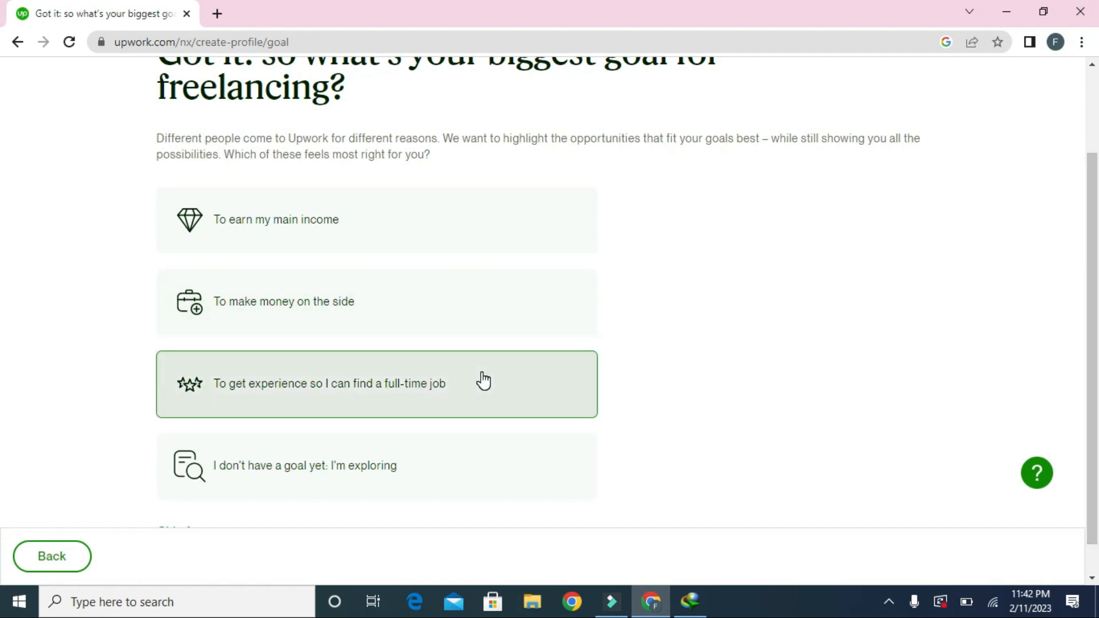
click(482, 380)
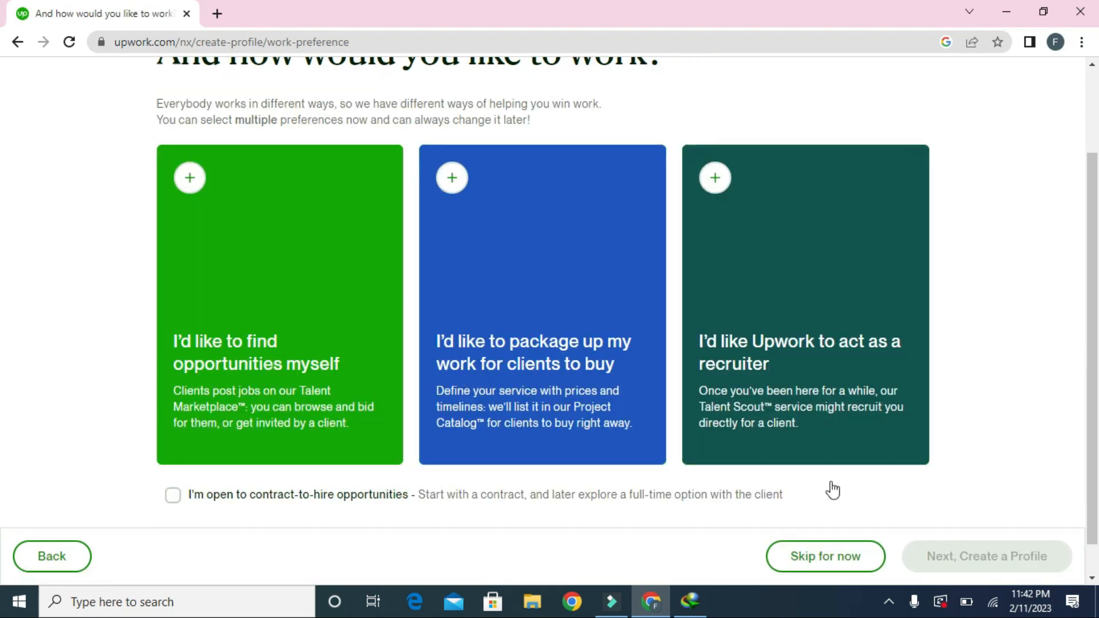
click(791, 564)
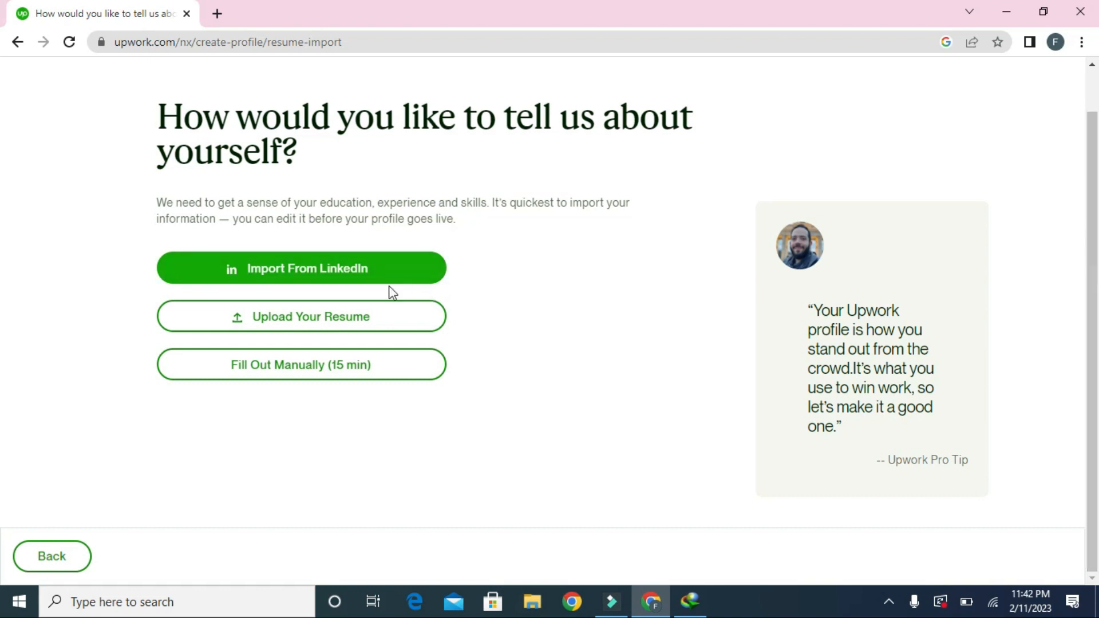
click(340, 367)
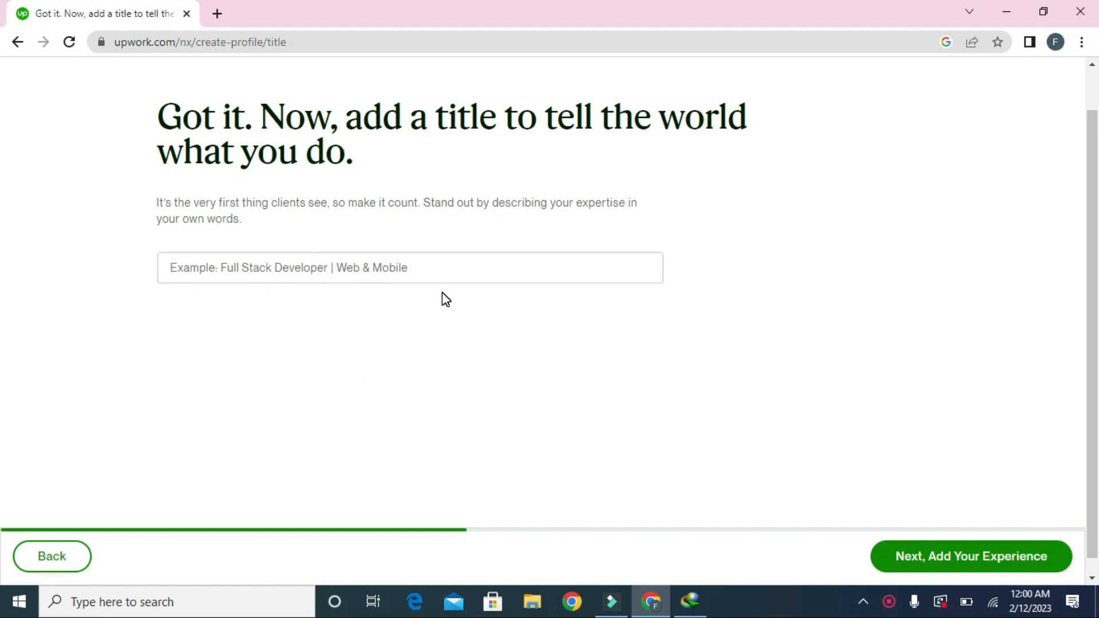
Step: Enter 'video editor' as the profile title and continue
click(281, 275)
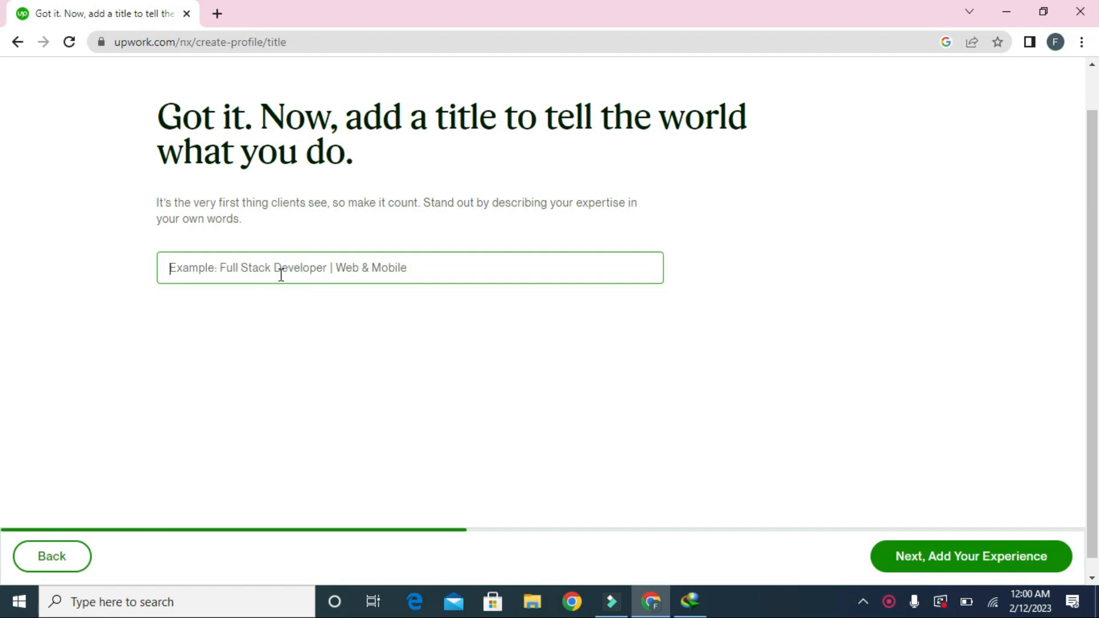
text(video editor)
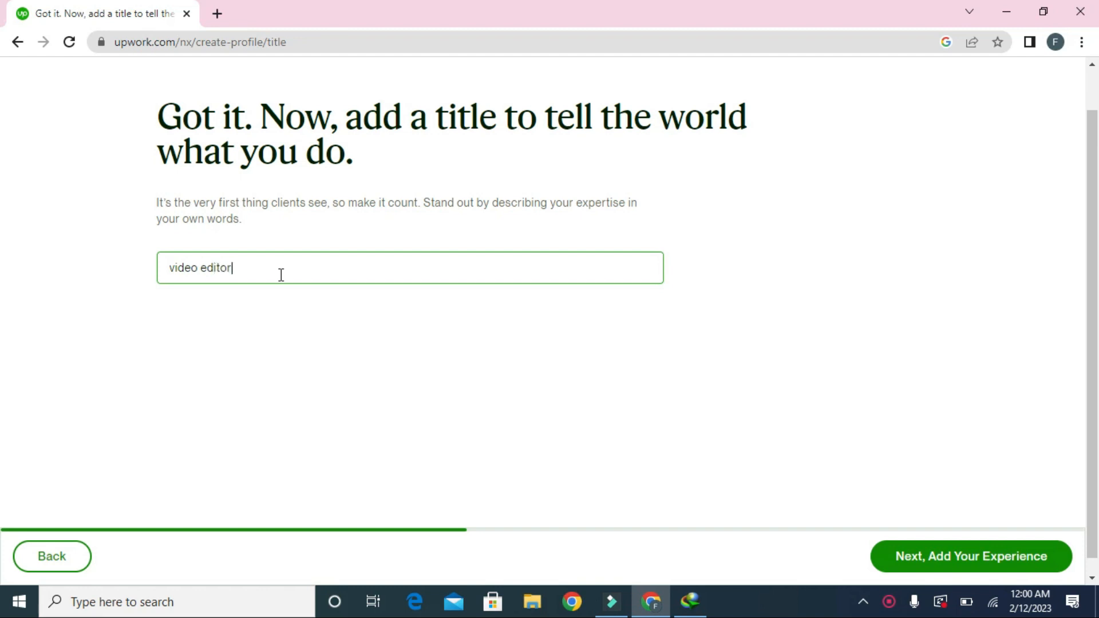
click(926, 561)
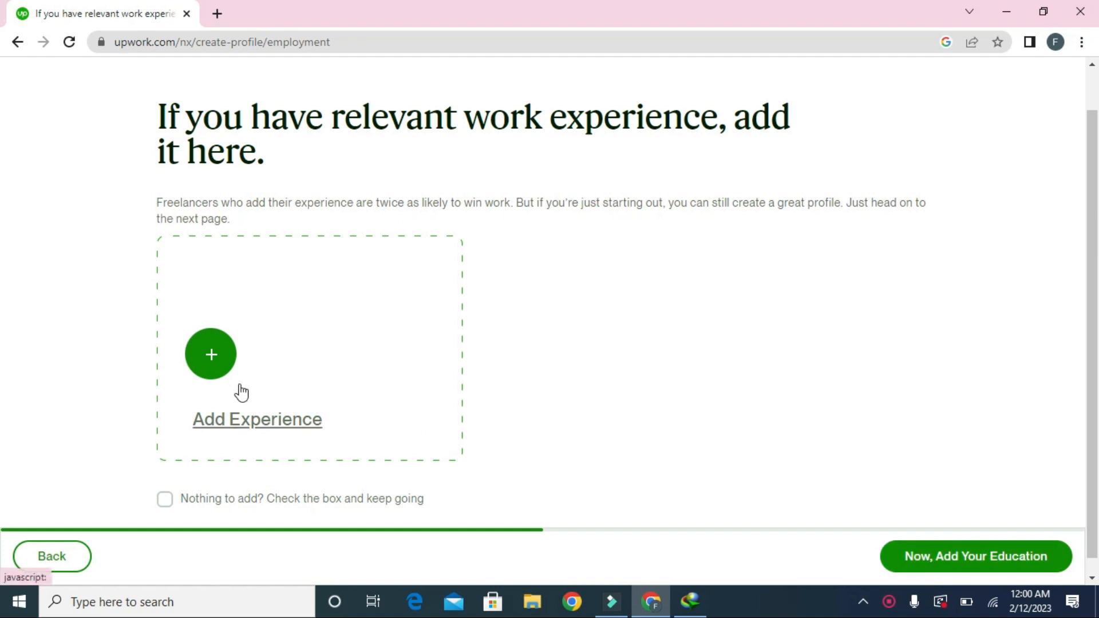
Step: Start a work experience entry with title Network Architect, company comsat and a location
click(226, 373)
click(447, 179)
text(z)
key(BackSpace)
text(ar)
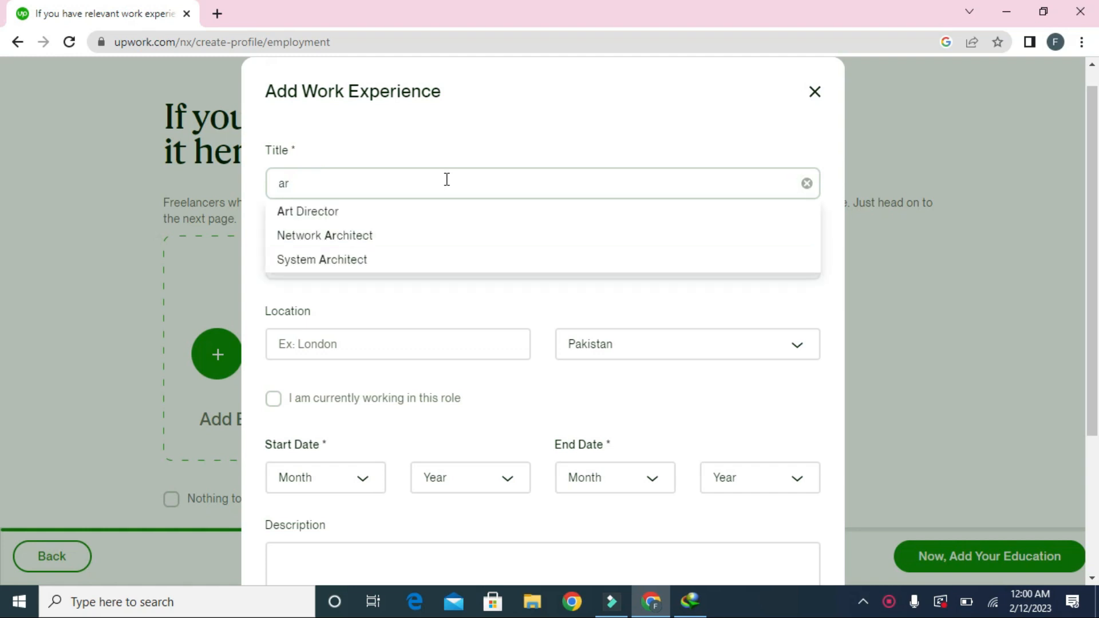
click(384, 234)
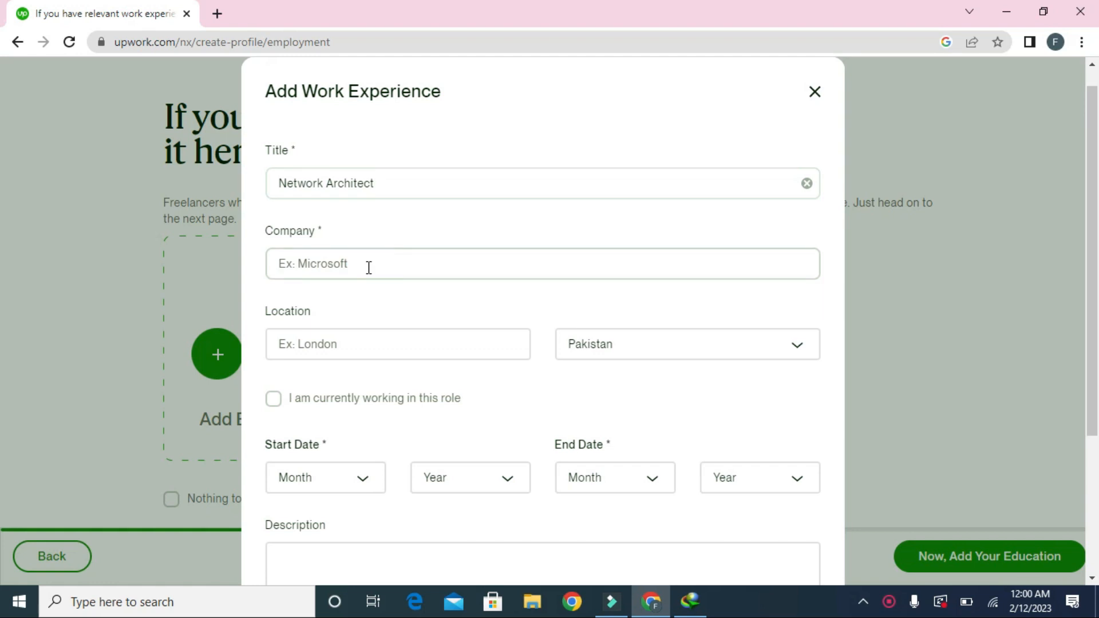
text(com)
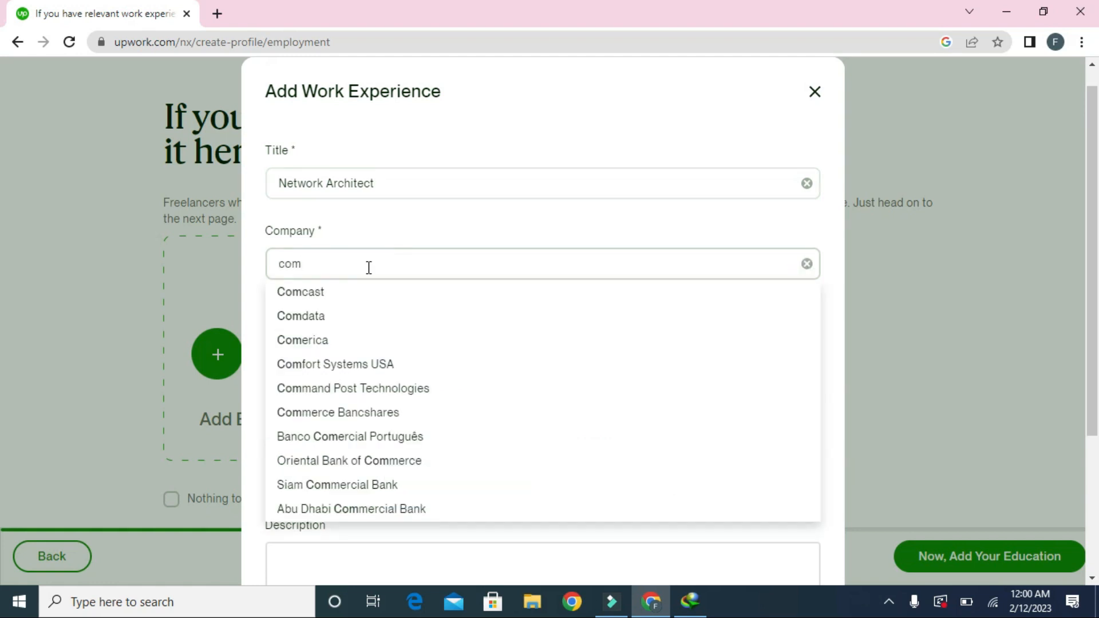
text(sat)
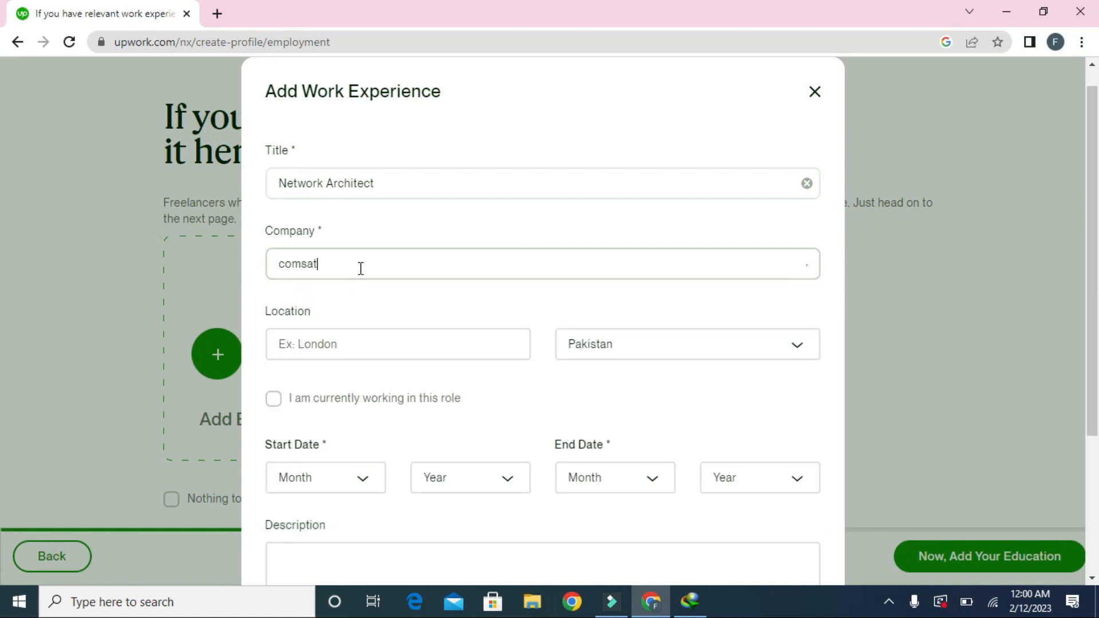
click(367, 338)
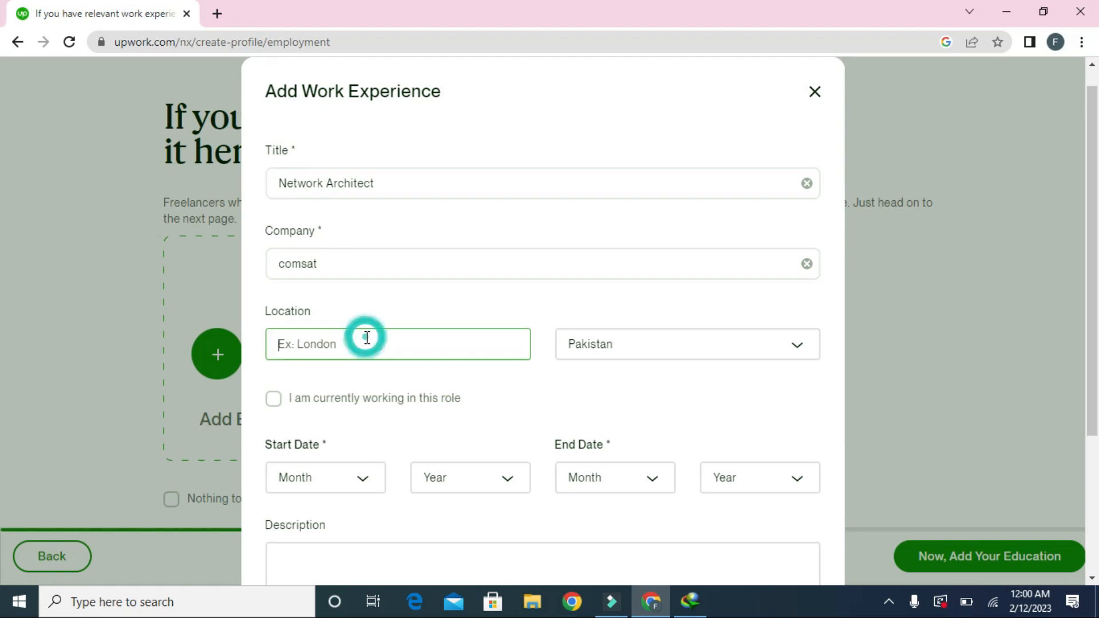
text(islamabad)
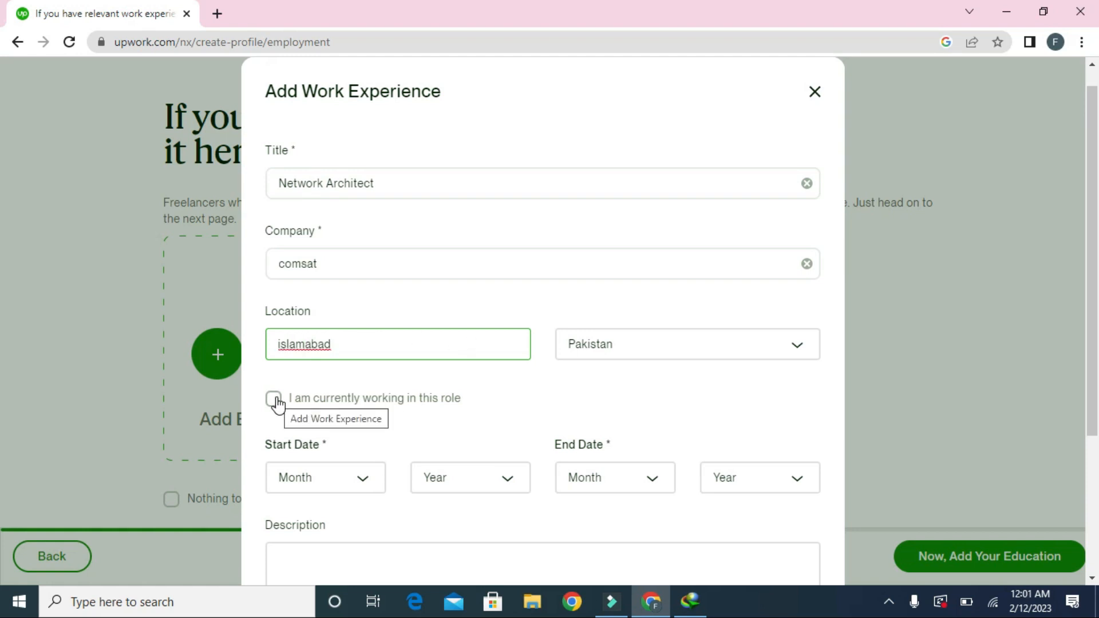
Step: Mark the role as currently held, starting January 2020
click(273, 399)
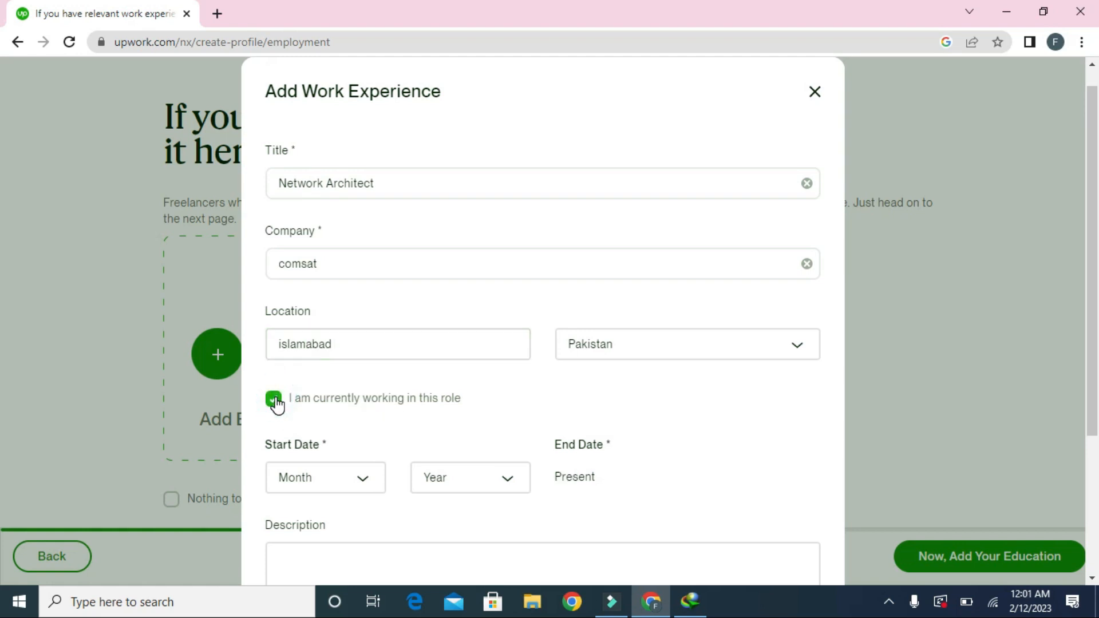
click(273, 399)
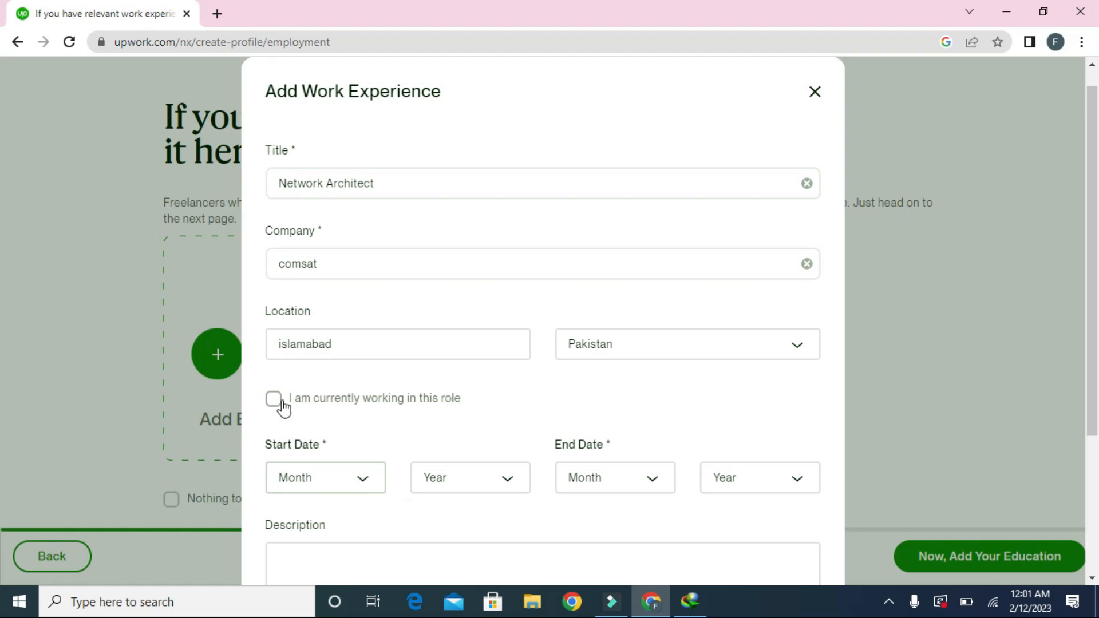
click(274, 398)
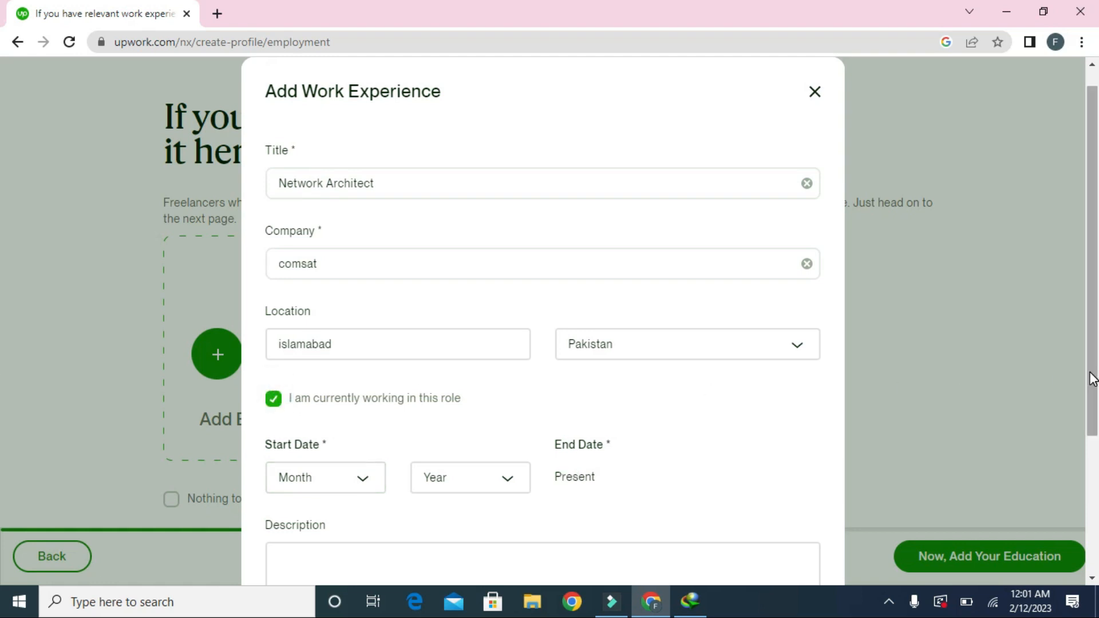
click(337, 484)
click(339, 482)
click(339, 482)
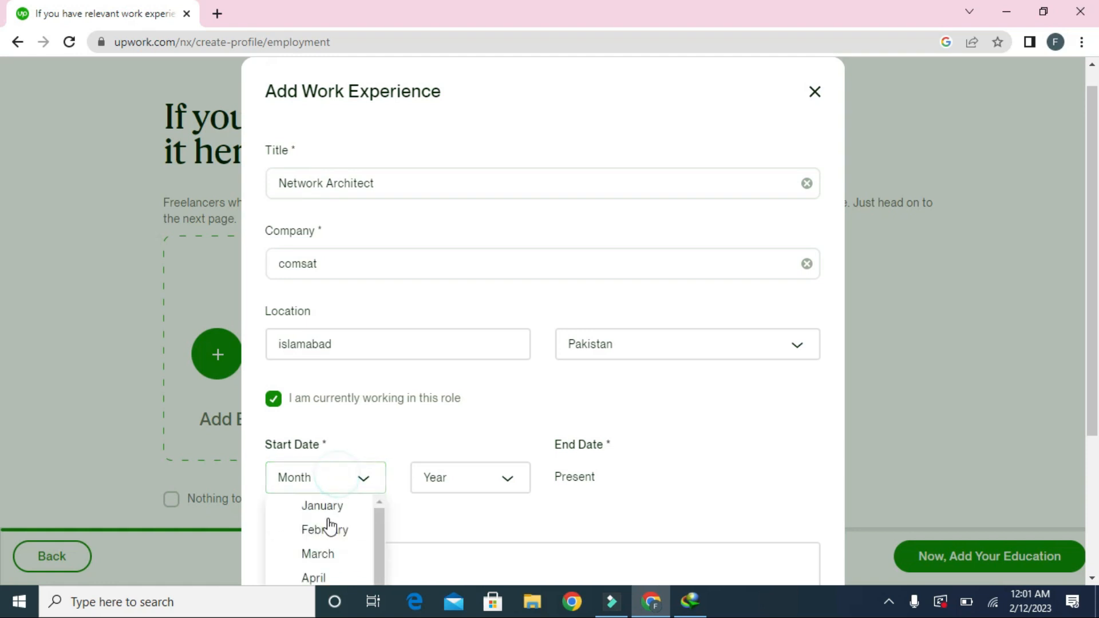
click(324, 512)
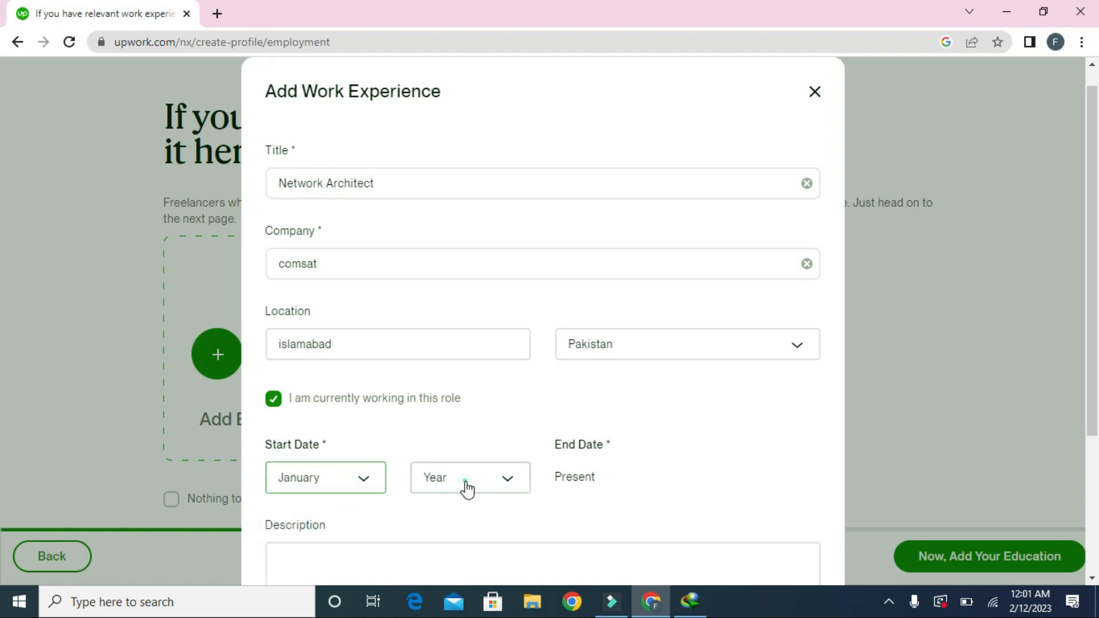
click(465, 482)
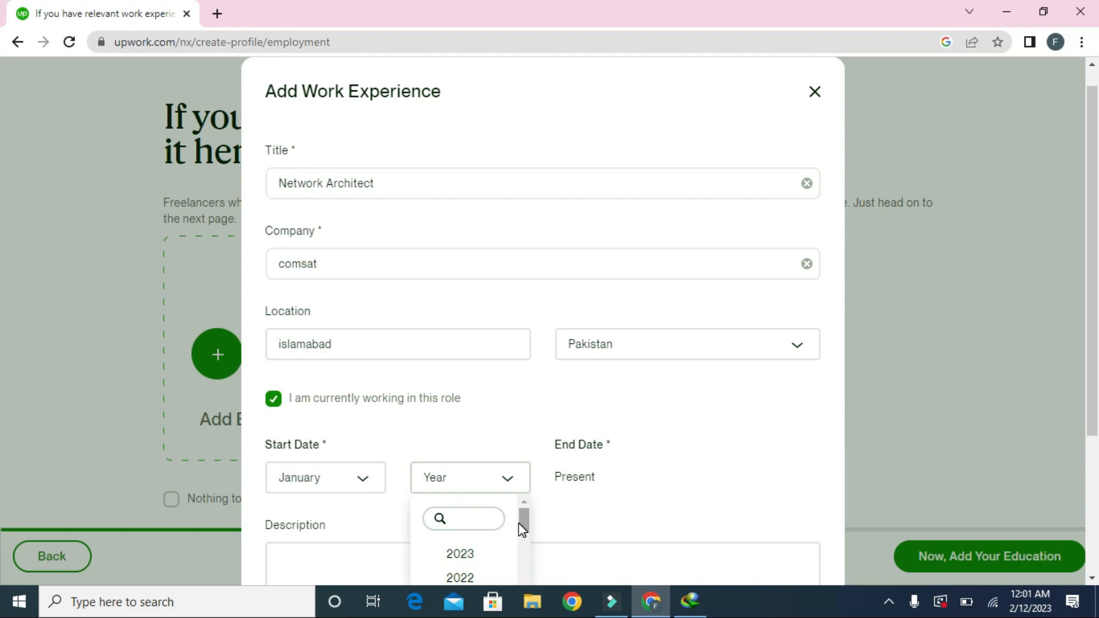
drag(522, 528, 521, 535)
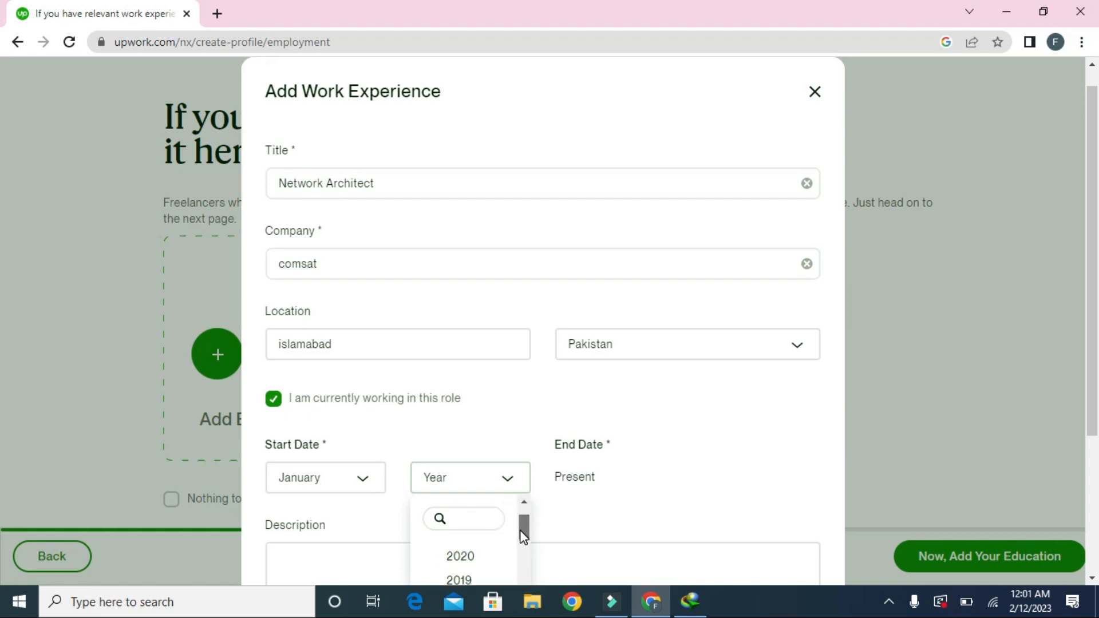
click(469, 557)
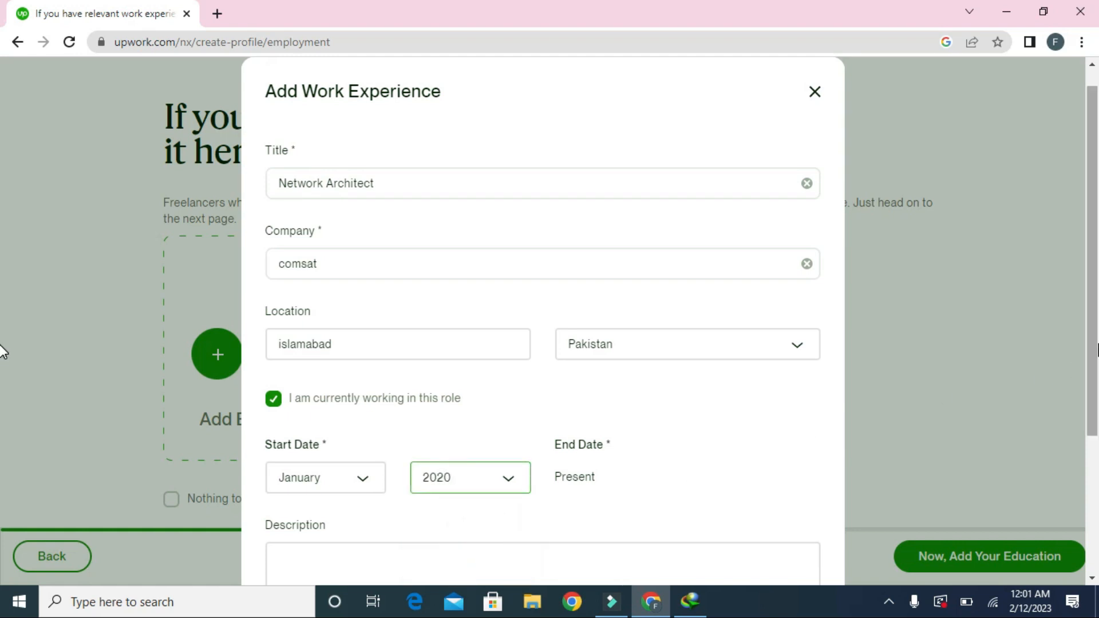
Step: Paste the job description and save the work experience entry
scroll(2, 401, down, 1)
scroll(3, 423, down, 1)
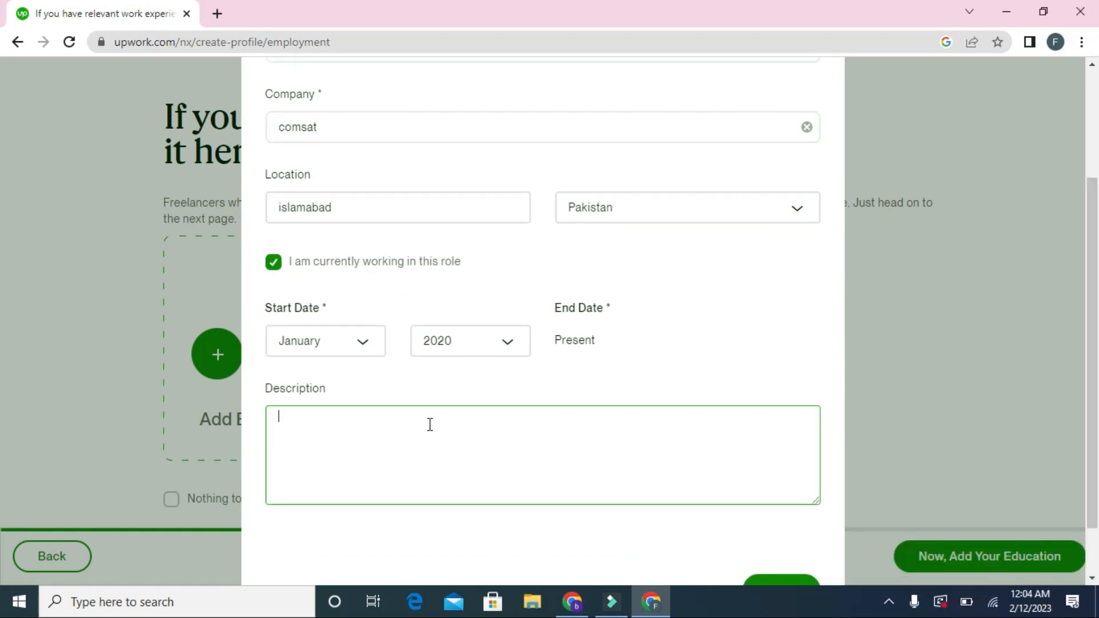
text(Hi, I'm Burhan Rizvi a passionate and energetic professional data entry operator, web designer with valuable experience in data entry, graphics designing, web designing, editing and many other related skills. provide high quality professional data editing and MS Office (word, excel) sheets at affordable prices. you will get excellent and accurate result with 100% satisfactions. feel free to contact me.)
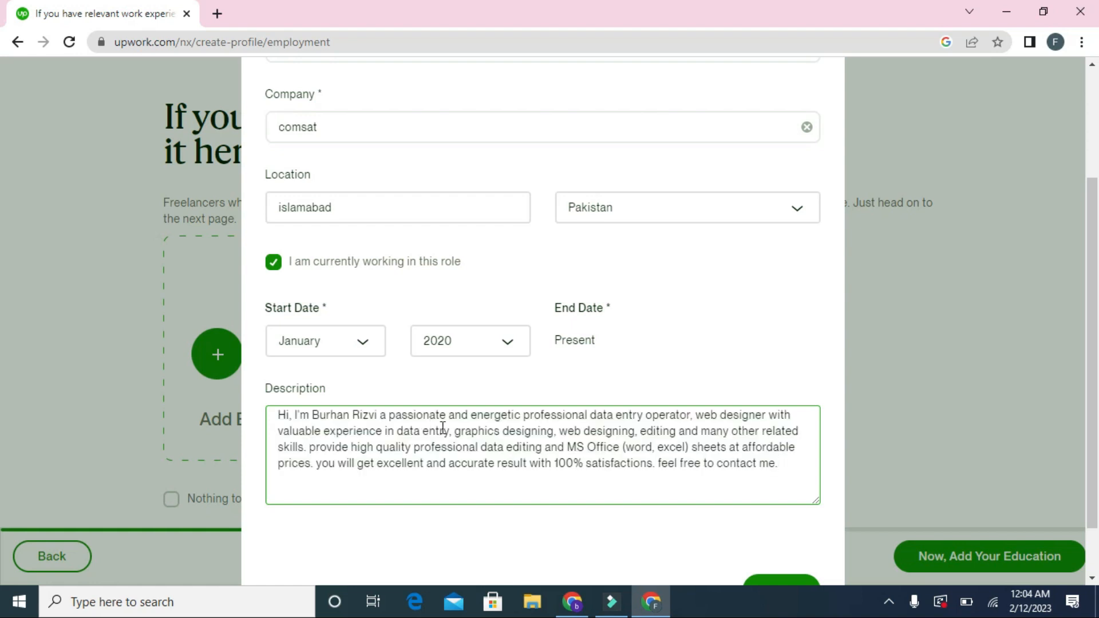
drag(1093, 211, 1096, 261)
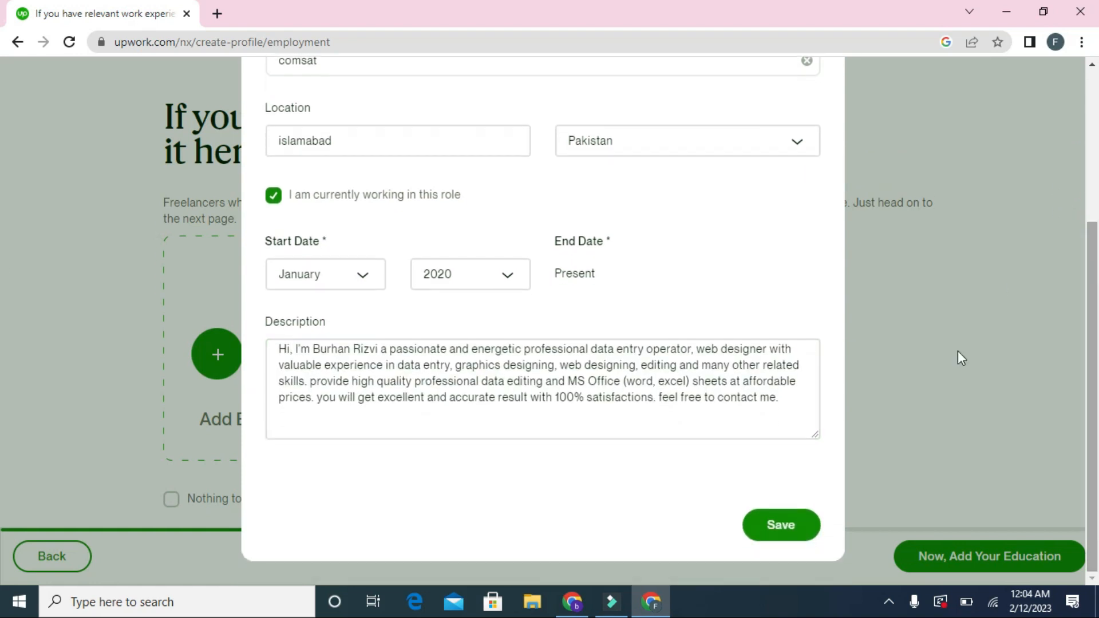
click(787, 540)
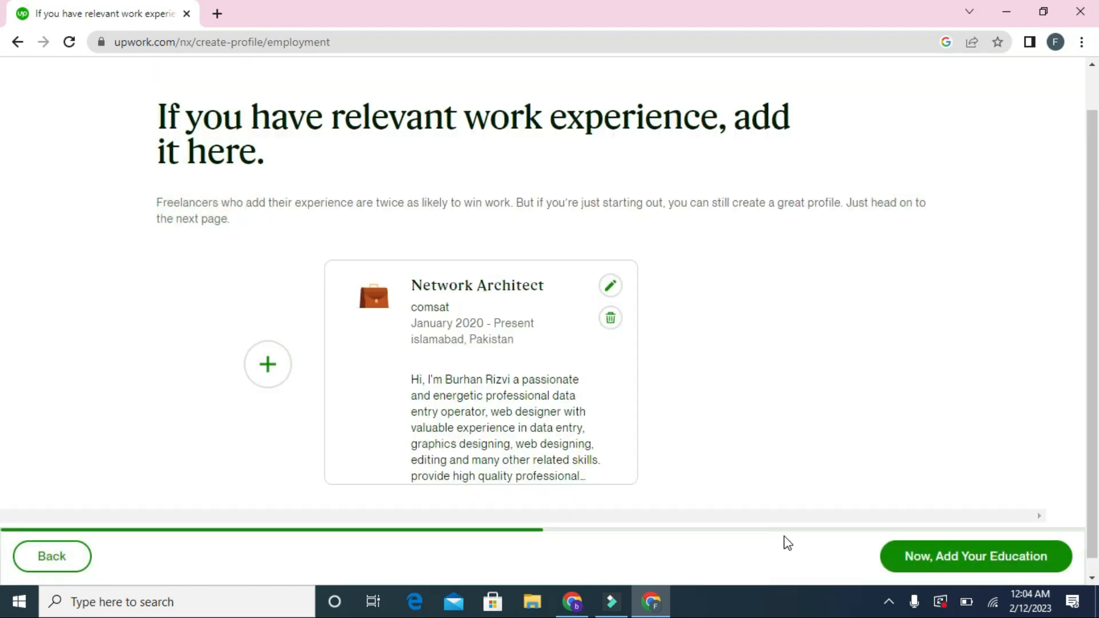
click(926, 563)
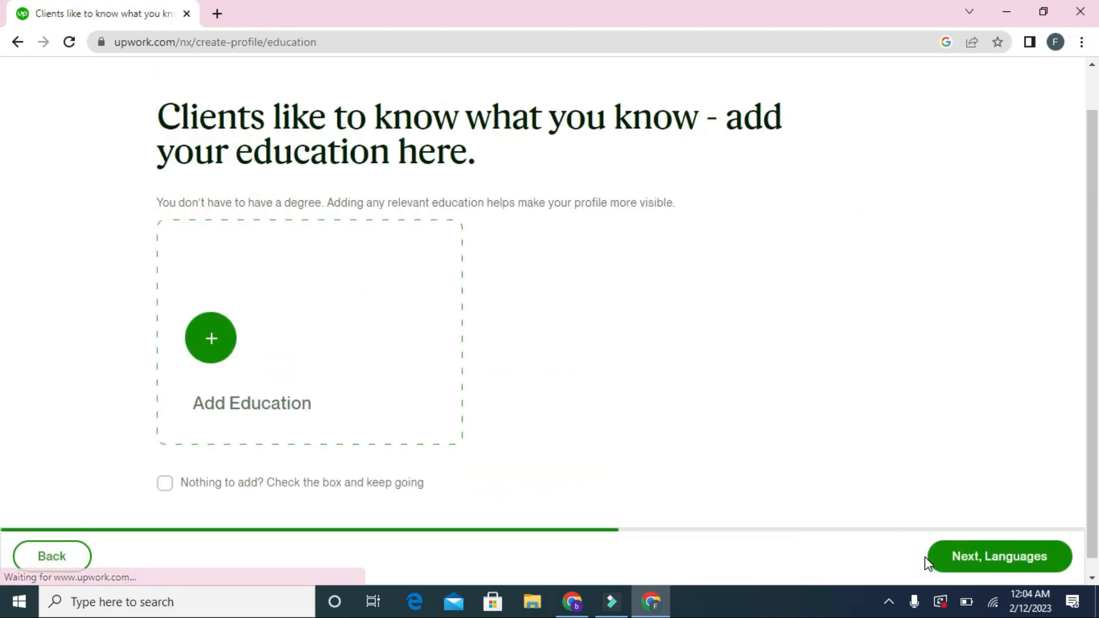
Step: Add an education entry for Boston Architectural College with a Bachelor of Architecture (BArch) degree
click(211, 337)
click(398, 179)
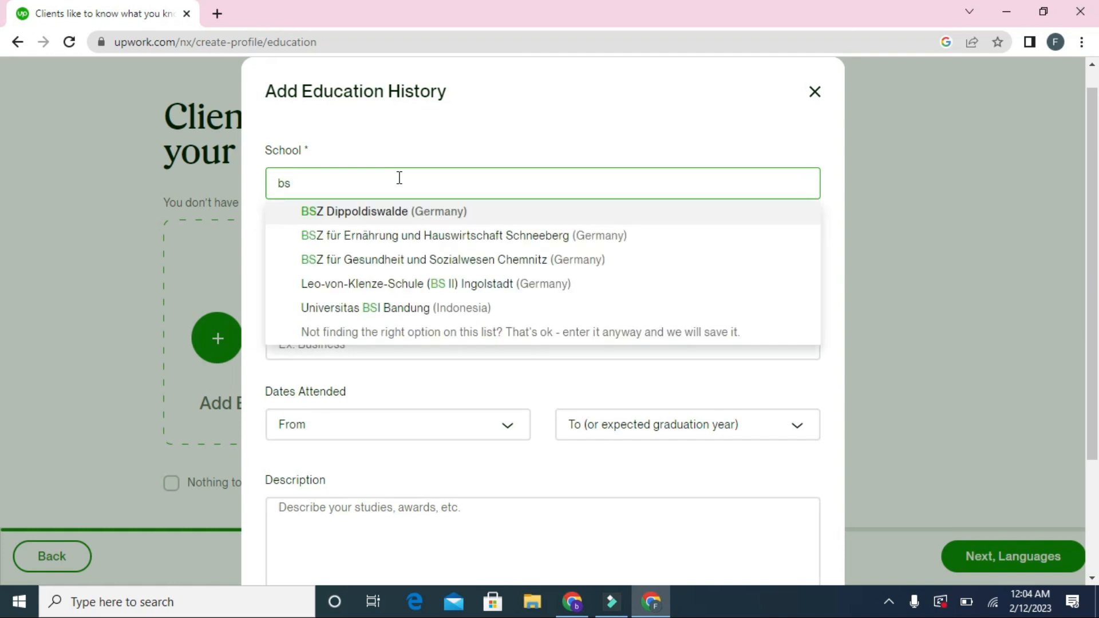
text(bs in )
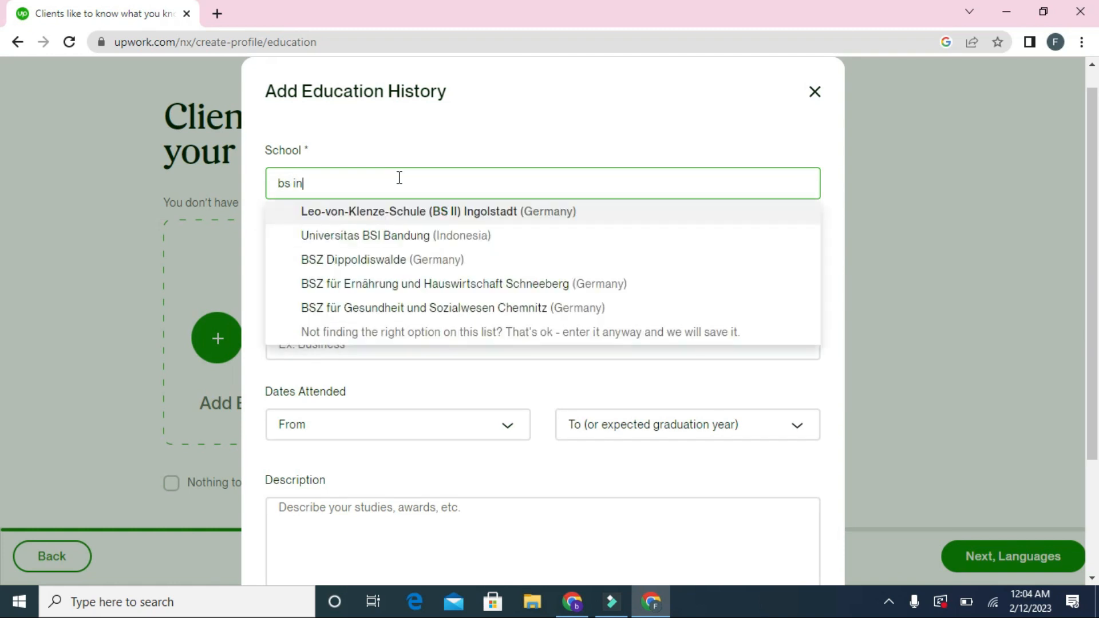
text(arc)
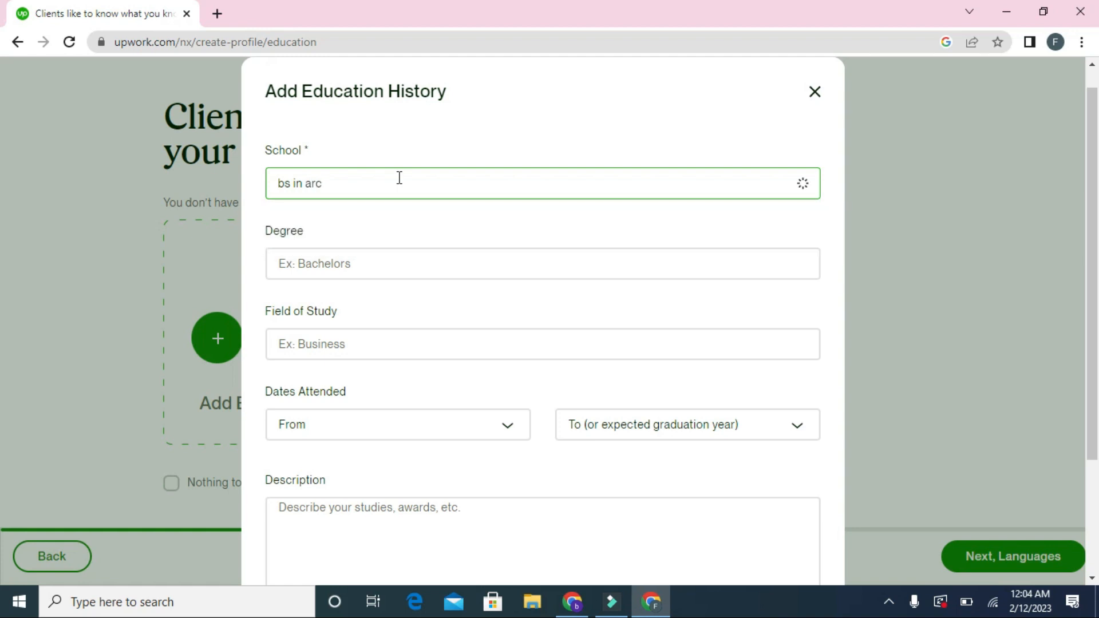
key(BackSpace)
key(BackSpace)
key(BackSpace)
key(BackSpace)
key(BackSpace)
key(BackSpace)
key(BackSpace)
key(BackSpace)
text(arch)
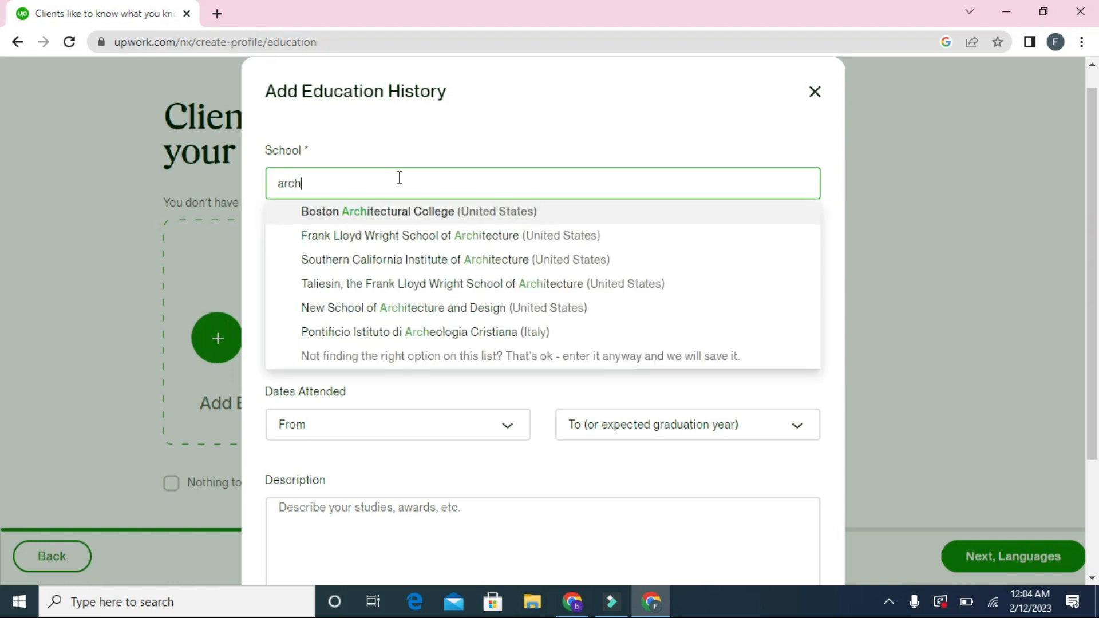
click(411, 213)
click(394, 263)
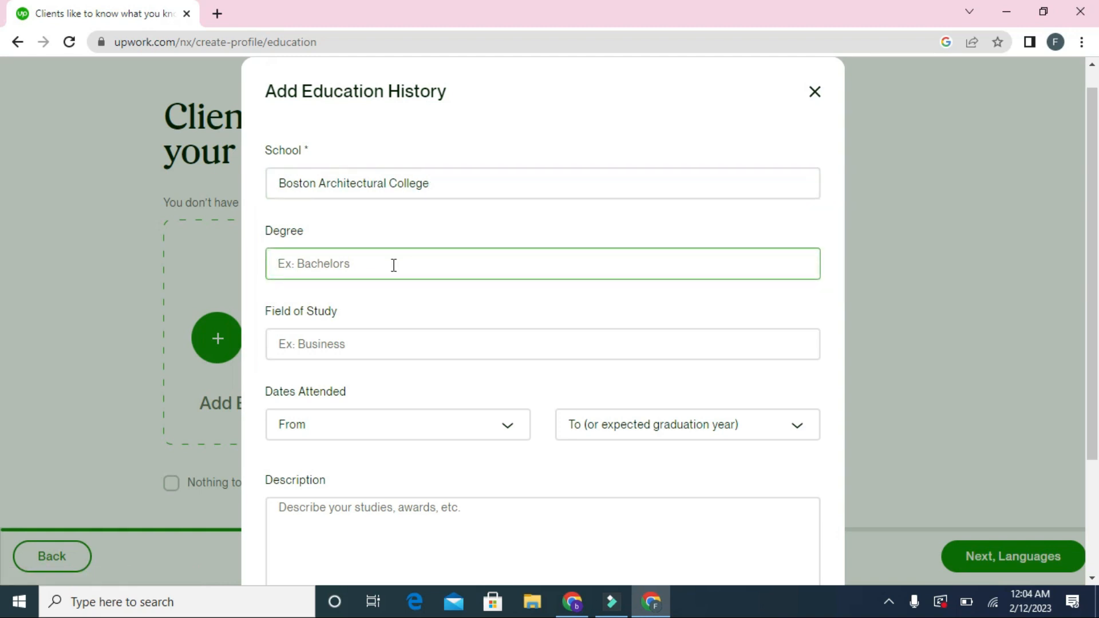
text(b)
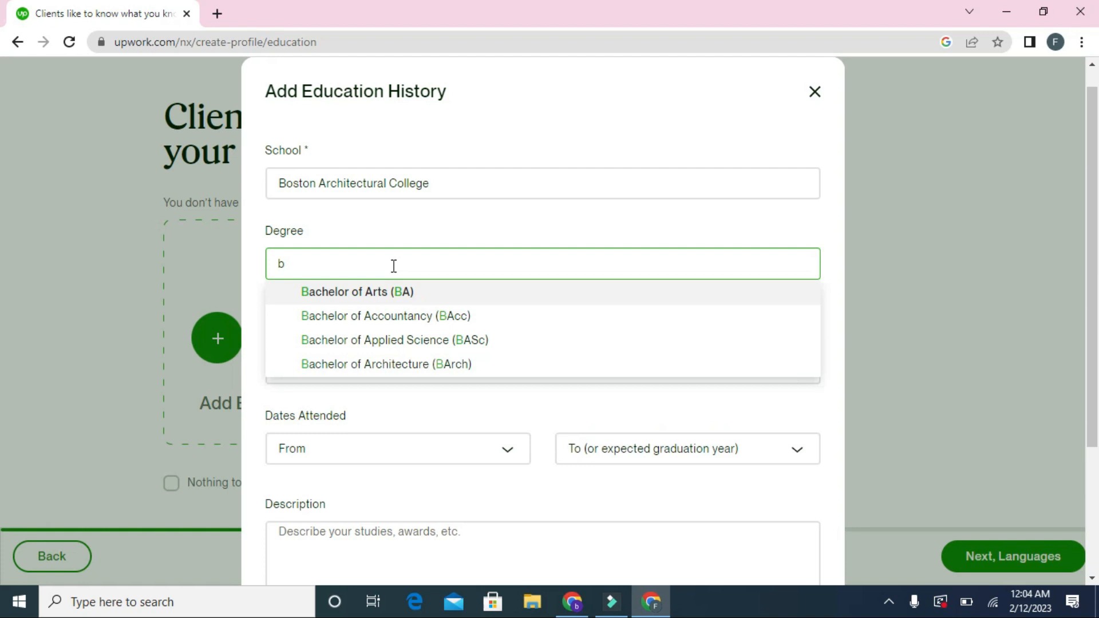
click(379, 366)
Step: Set the field of study to Civil engineering, attended from 2016 to 2022
click(369, 358)
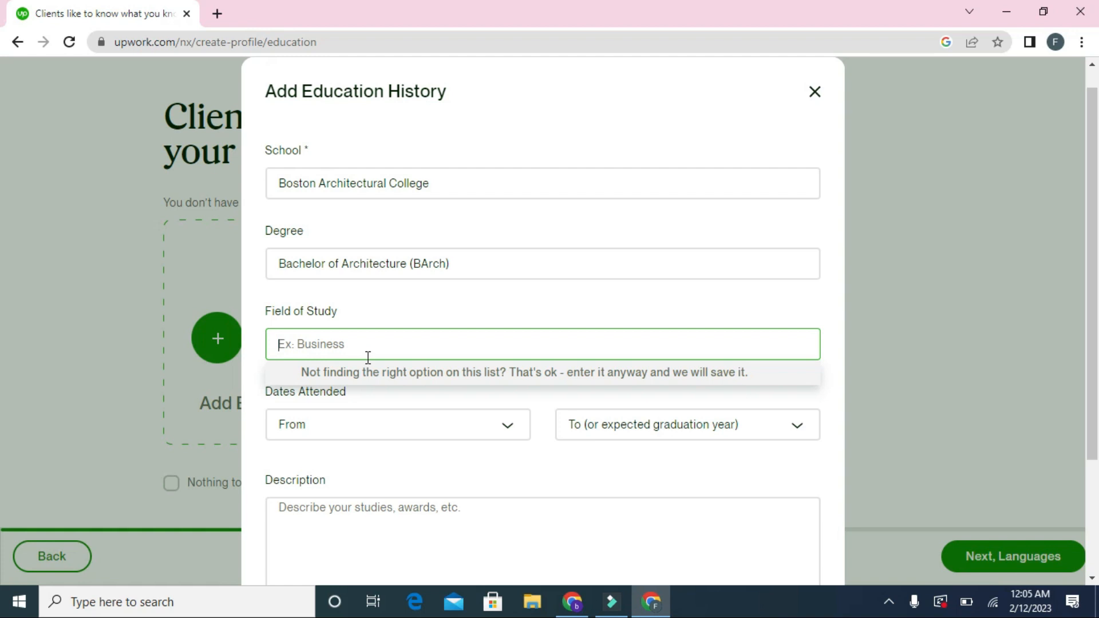
text(eng)
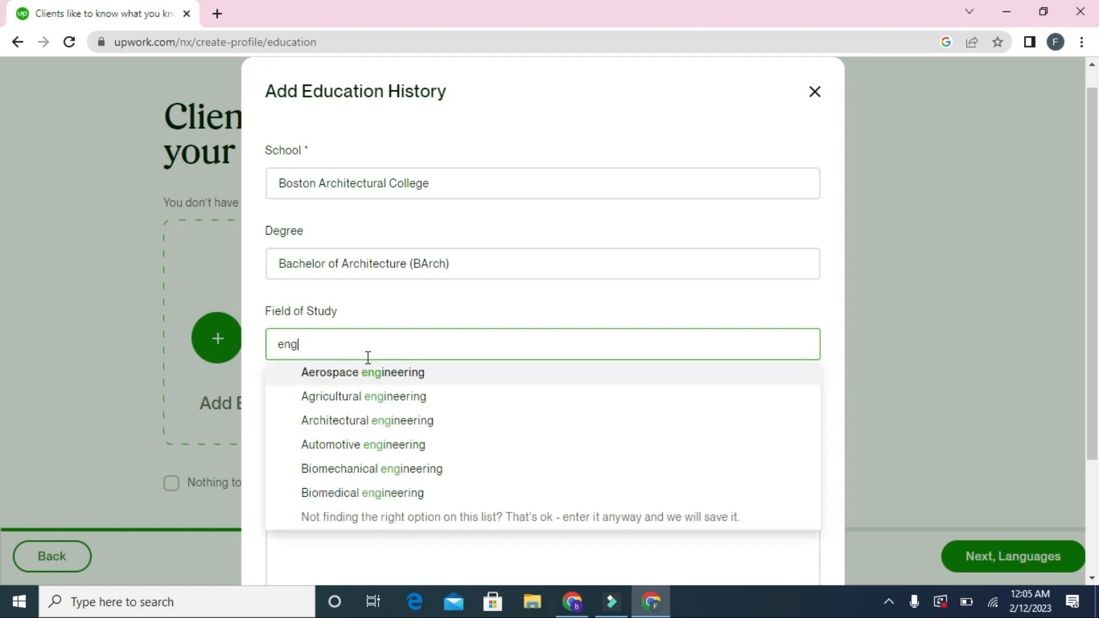
text(i)
key(BackSpace)
key(BackSpace)
key(BackSpace)
text(civil)
click(367, 373)
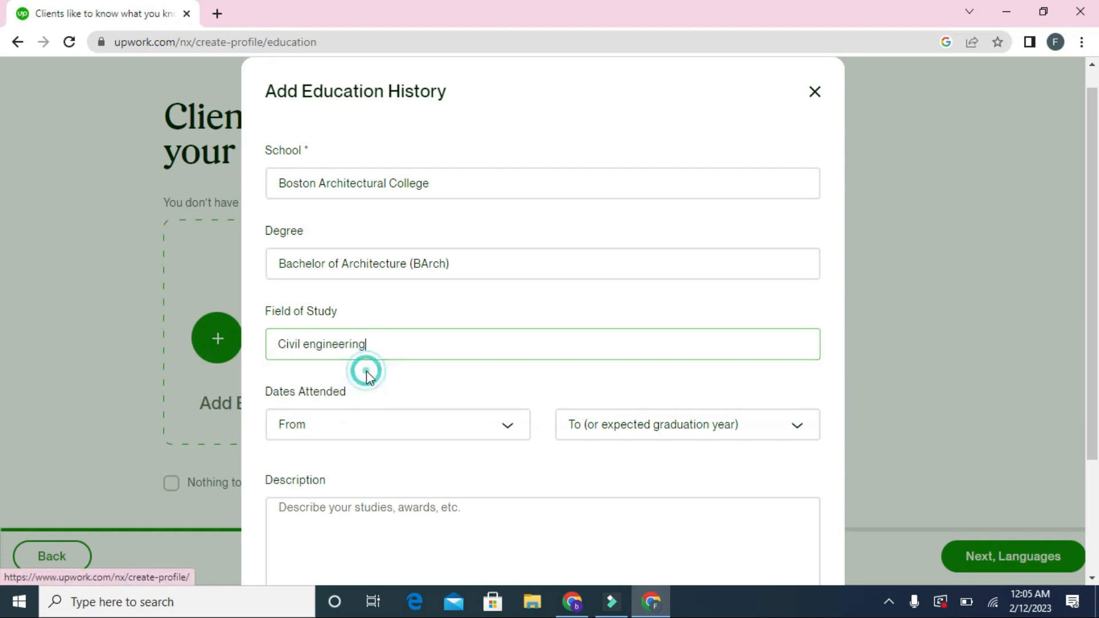
click(364, 424)
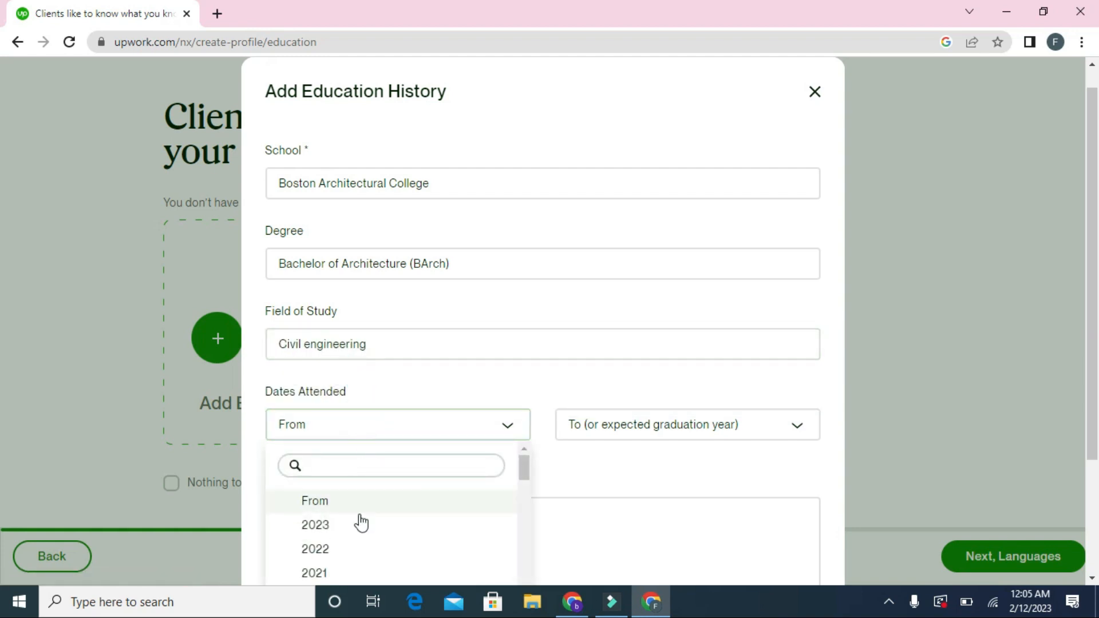
mouse_move(524, 470)
mouse_down()
mouse_move(524, 510)
mouse_move(523, 482)
mouse_up()
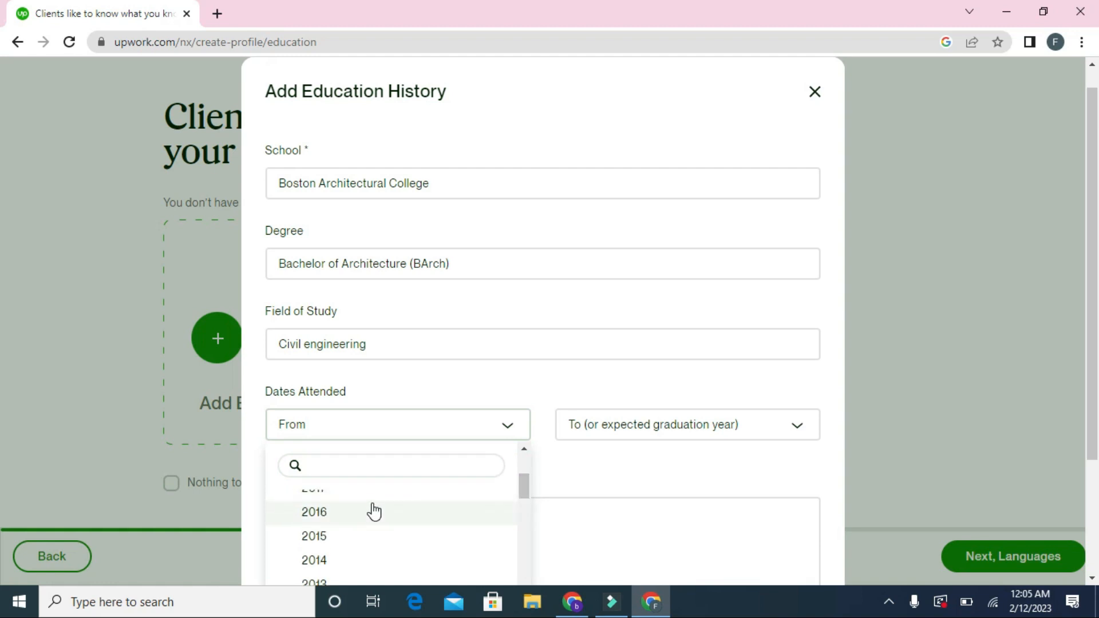
click(370, 512)
click(637, 426)
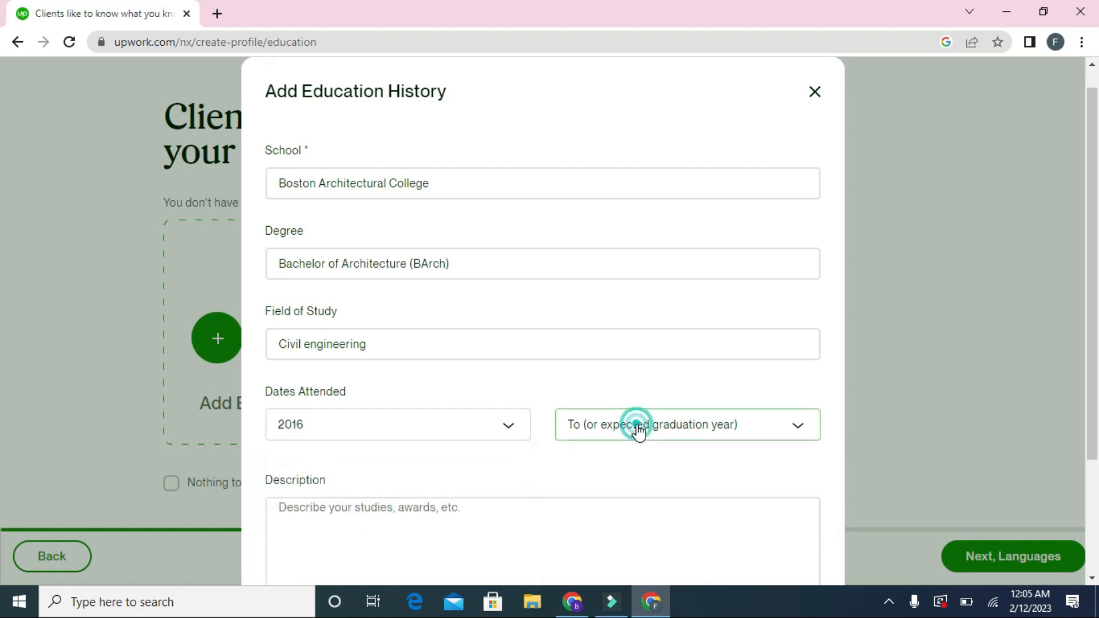
drag(814, 471, 811, 482)
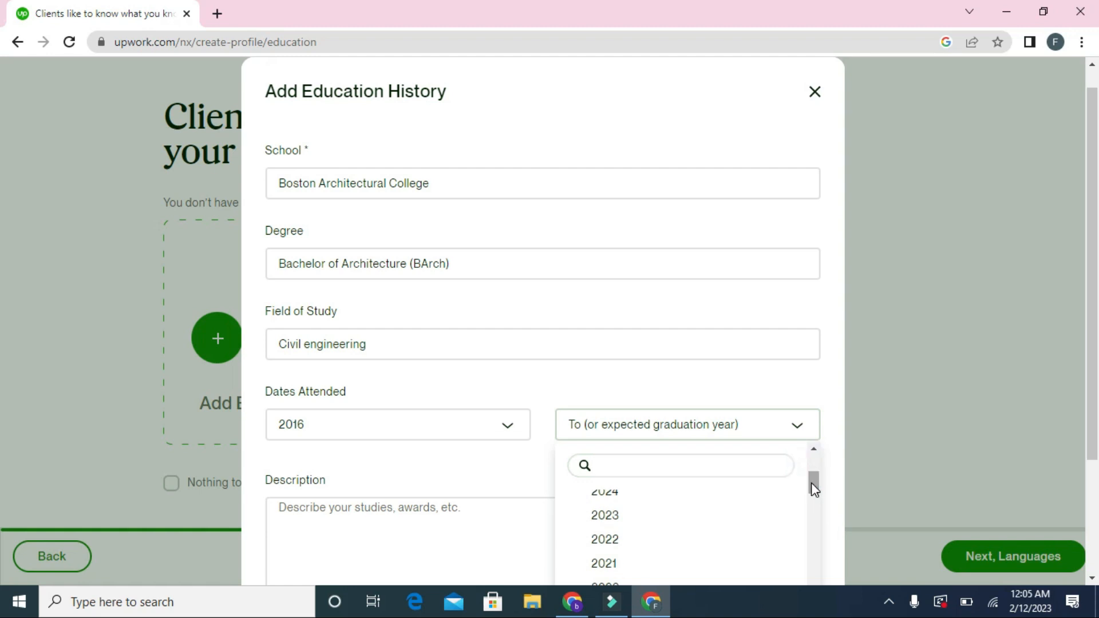
click(664, 540)
Step: Paste the education description and save the entry
click(620, 539)
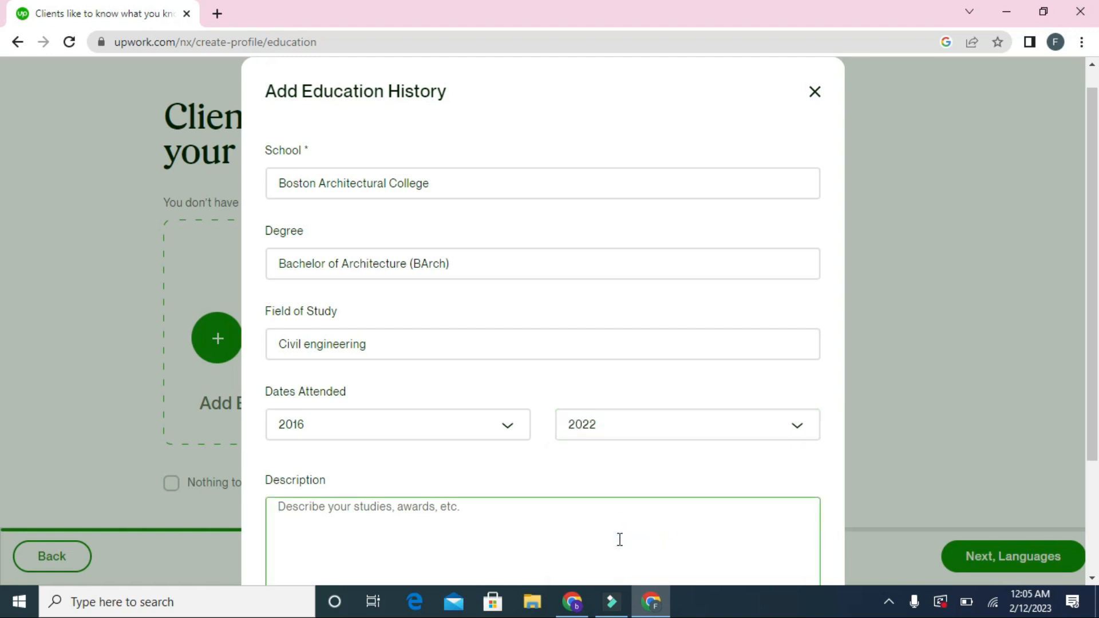
text(Hi, I'm Burhan Rizvi a passionate and energetic professional data entry operator, web designer with valuable experience in data entry, graphics designing, web designing, editing and many other related skills. provide high quality professional data editing and MS Office (word, excel) sheets at affordable prices. you will get excellent and accurate result with 100% satisfactions. feel free to contact me.)
click(1066, 399)
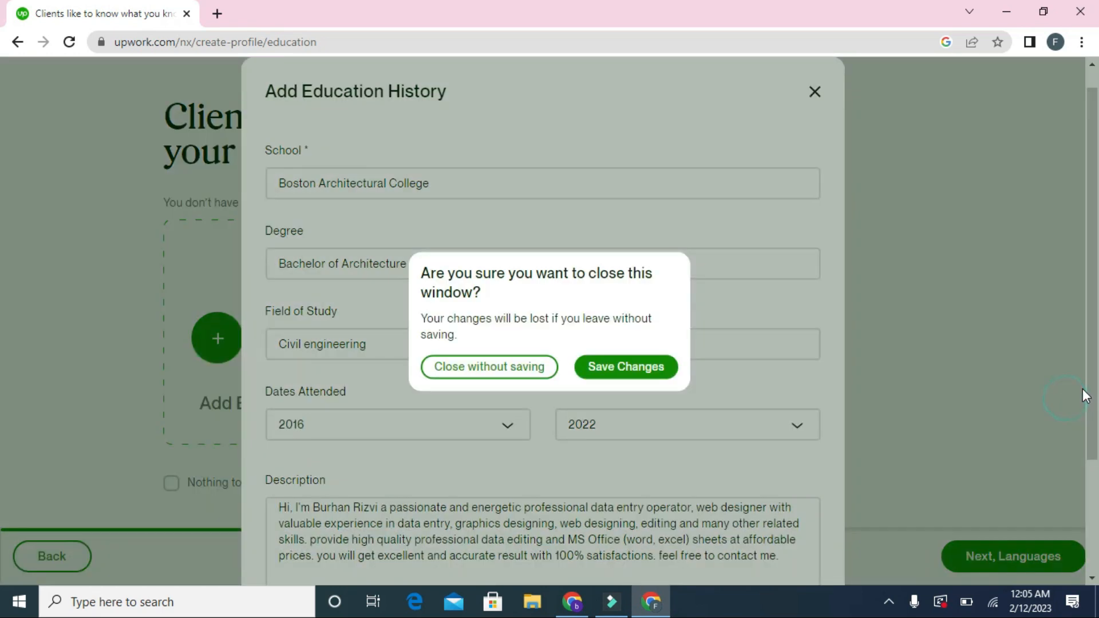
click(627, 366)
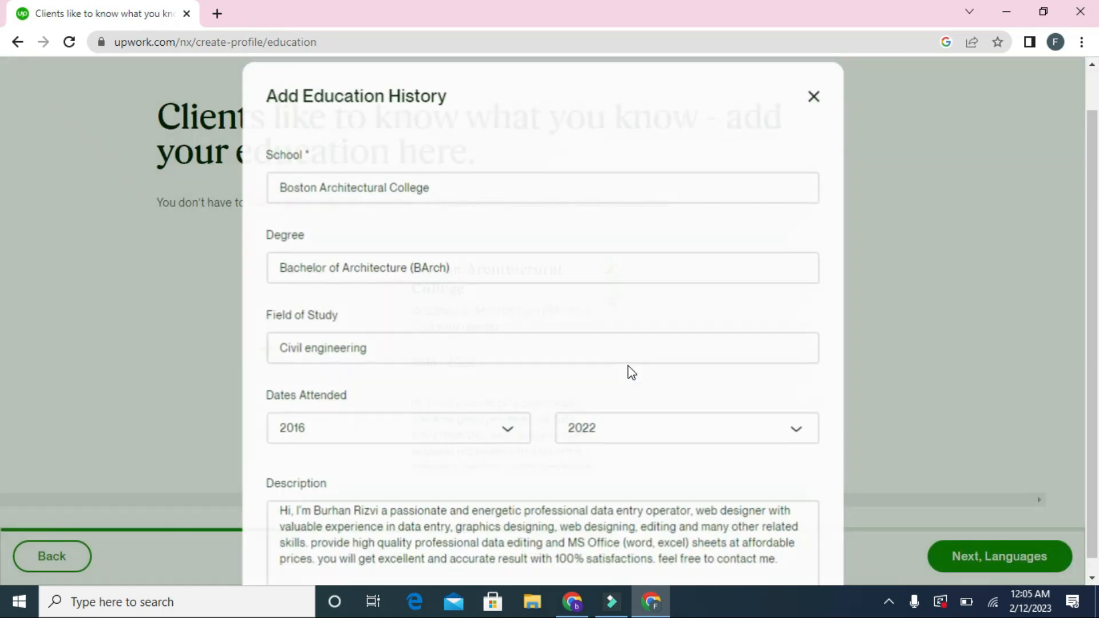
click(966, 559)
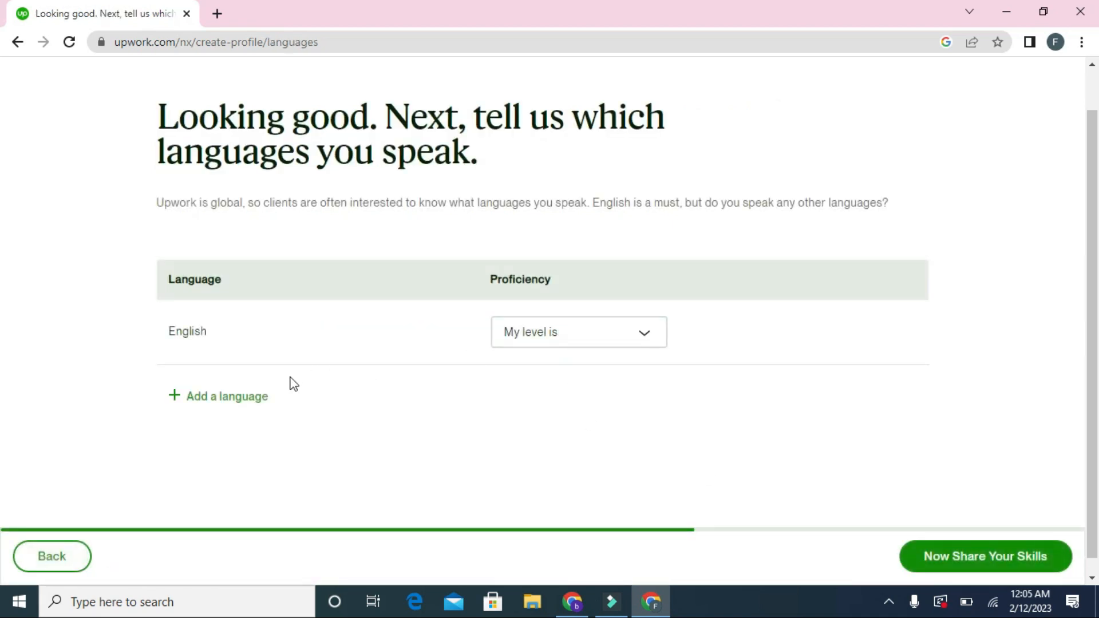
Step: Set English to Fluent and add Urdu as a second language at Fluent
click(553, 321)
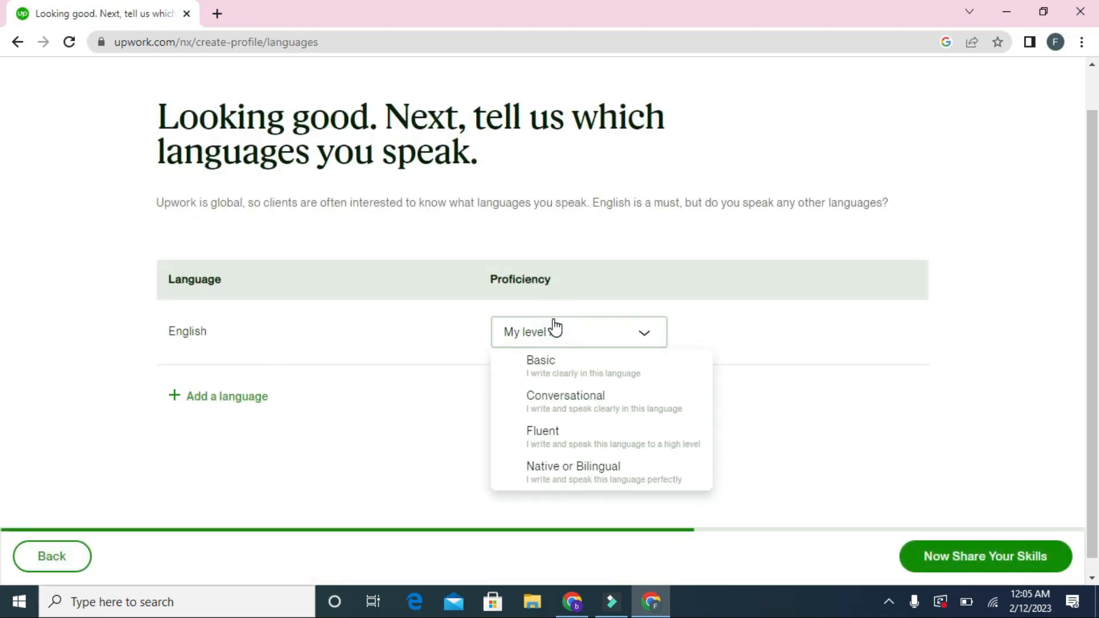
click(562, 442)
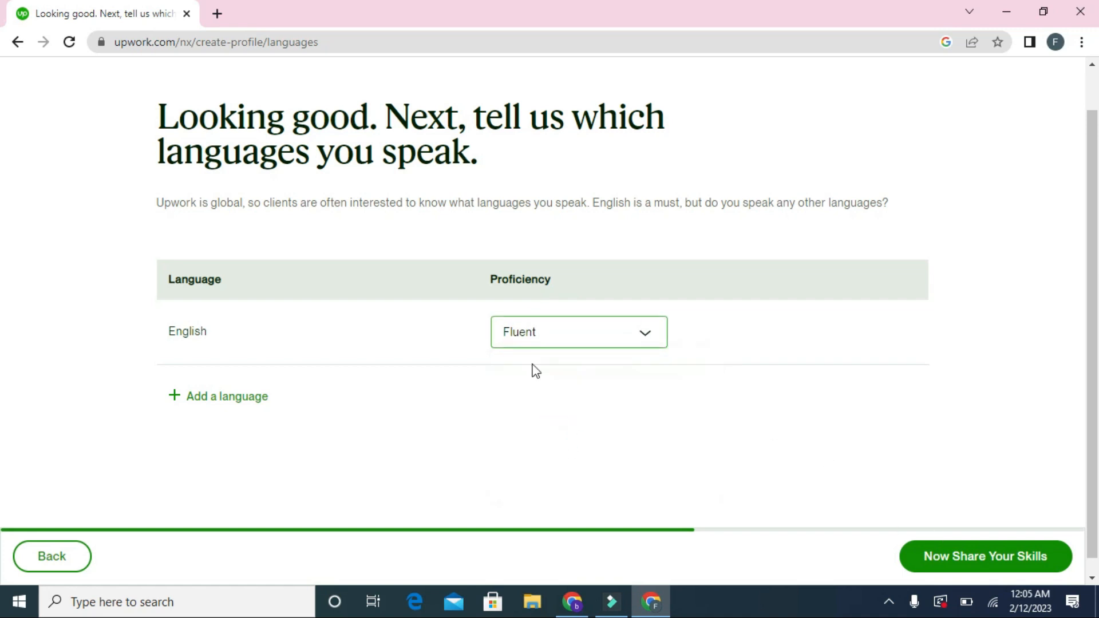
click(198, 397)
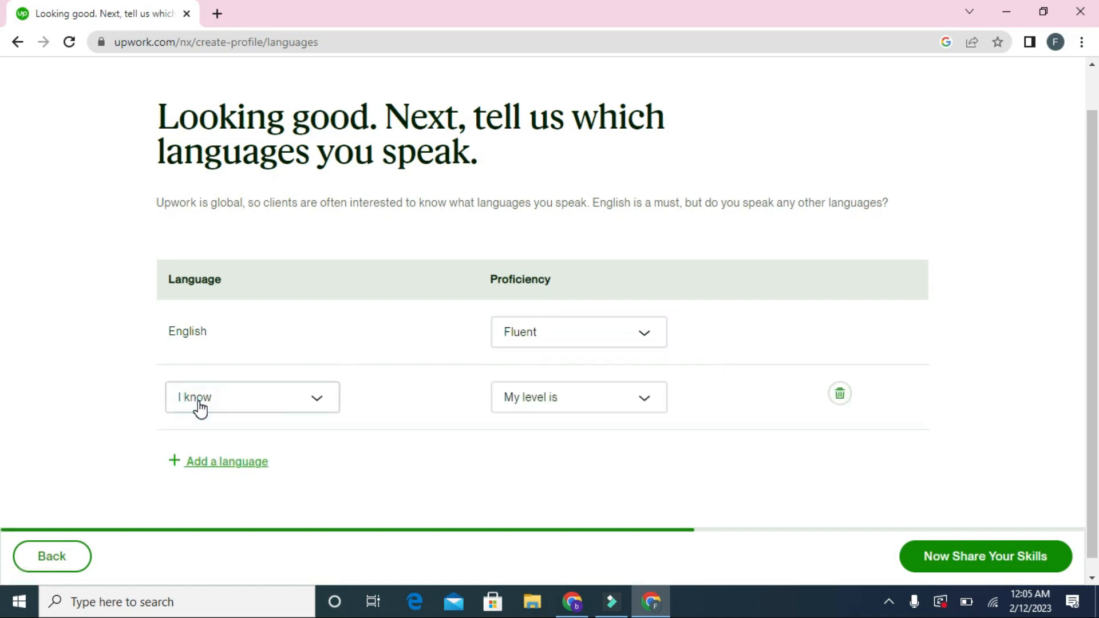
click(306, 400)
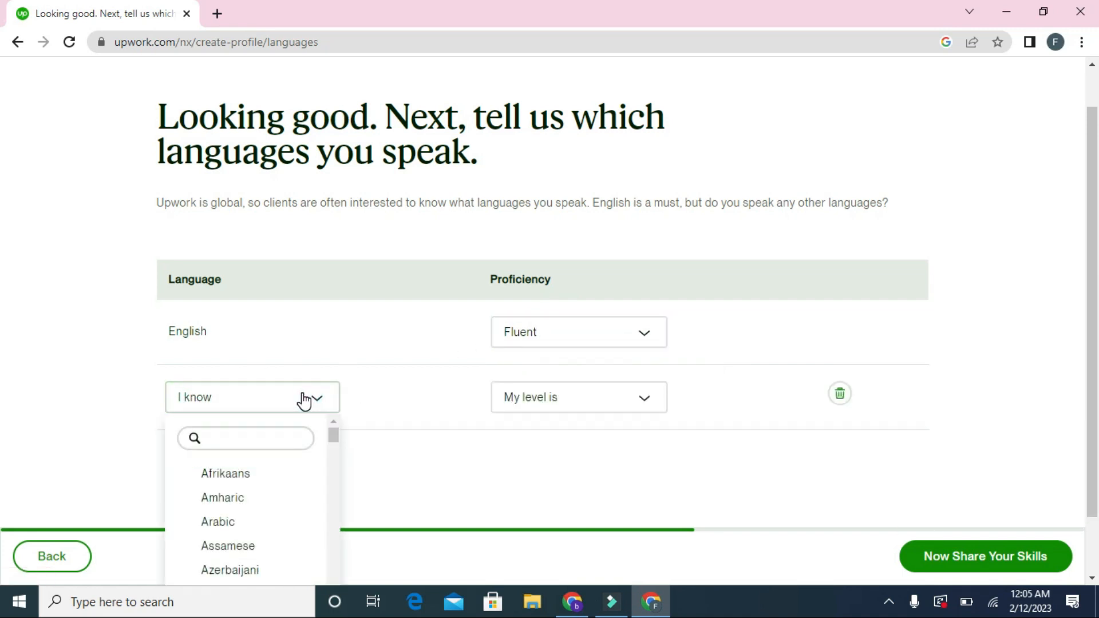
text(ur)
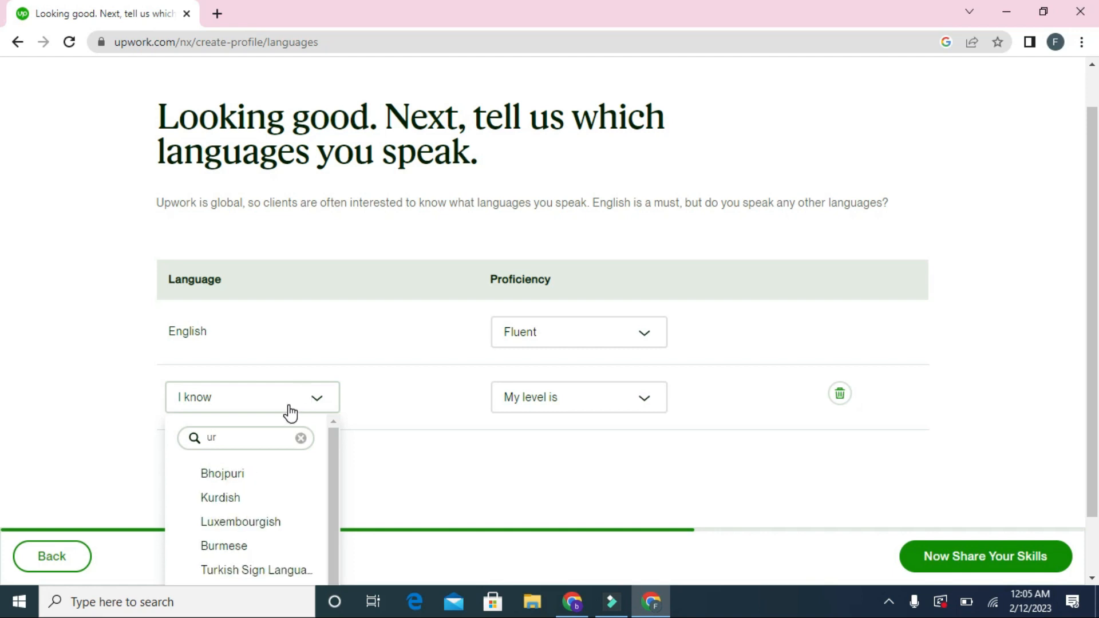
text(d)
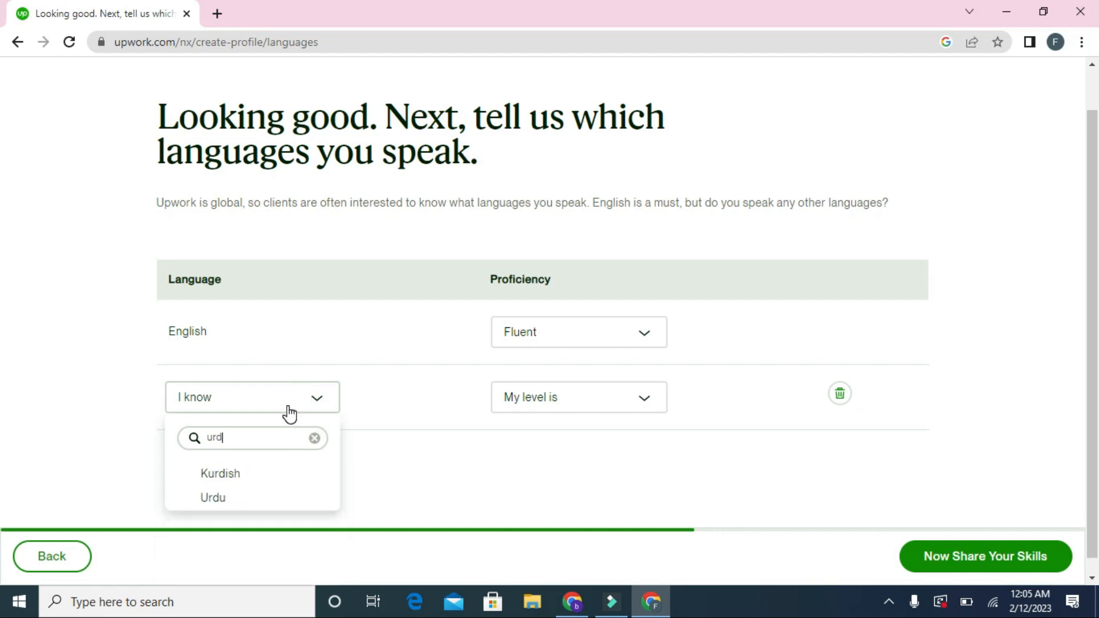
click(229, 507)
click(559, 403)
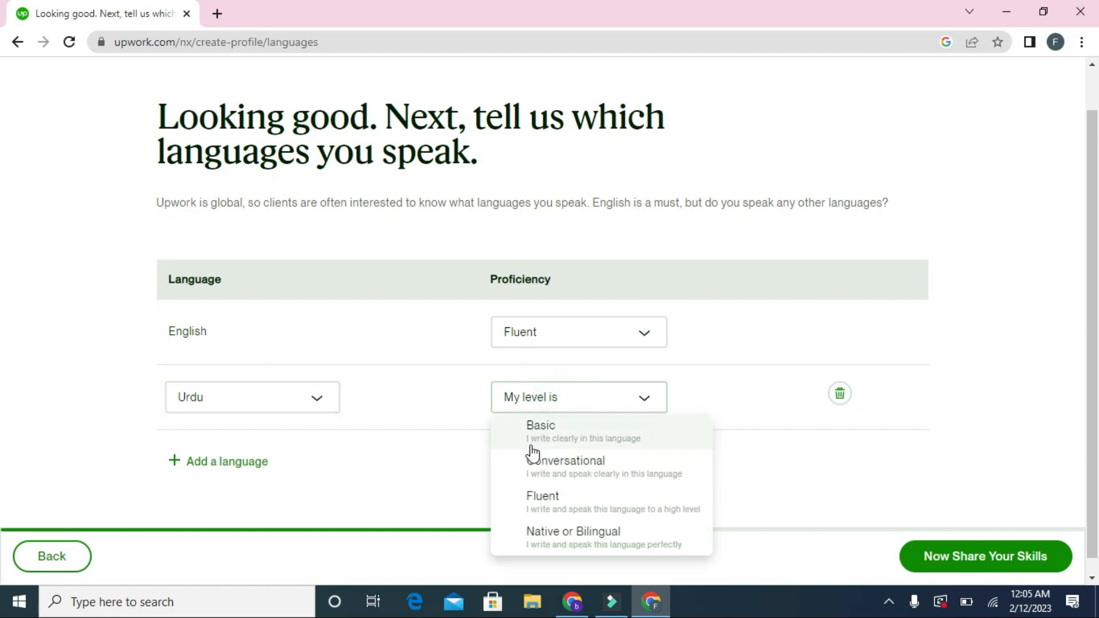
click(538, 498)
Step: Add Sindhi as a third language at Fluent proficiency
click(229, 468)
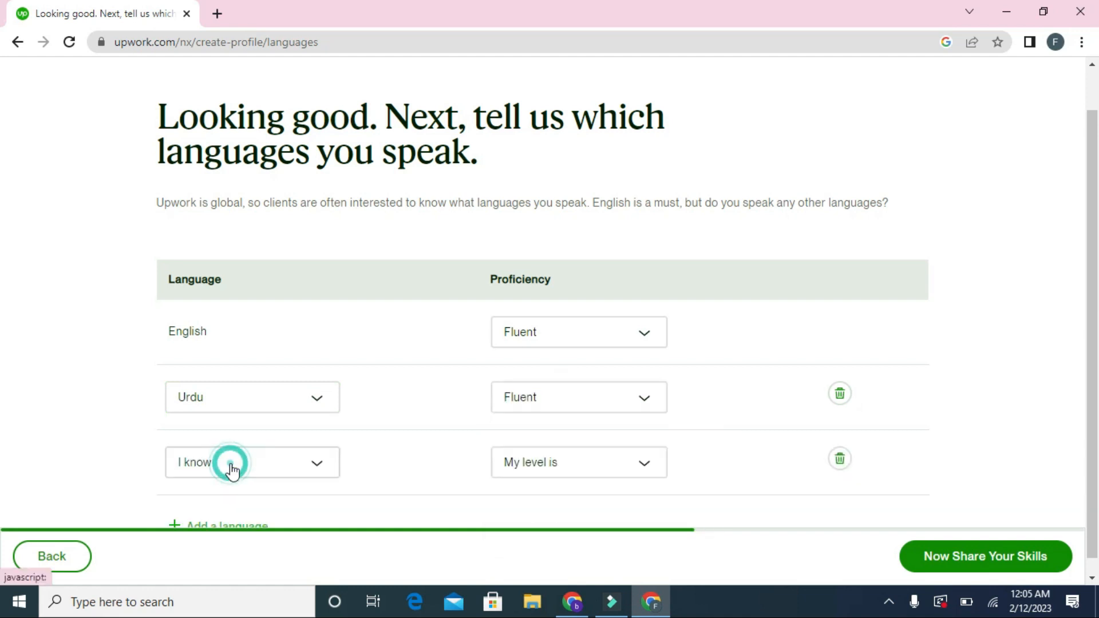
click(232, 467)
text(sindh)
click(222, 527)
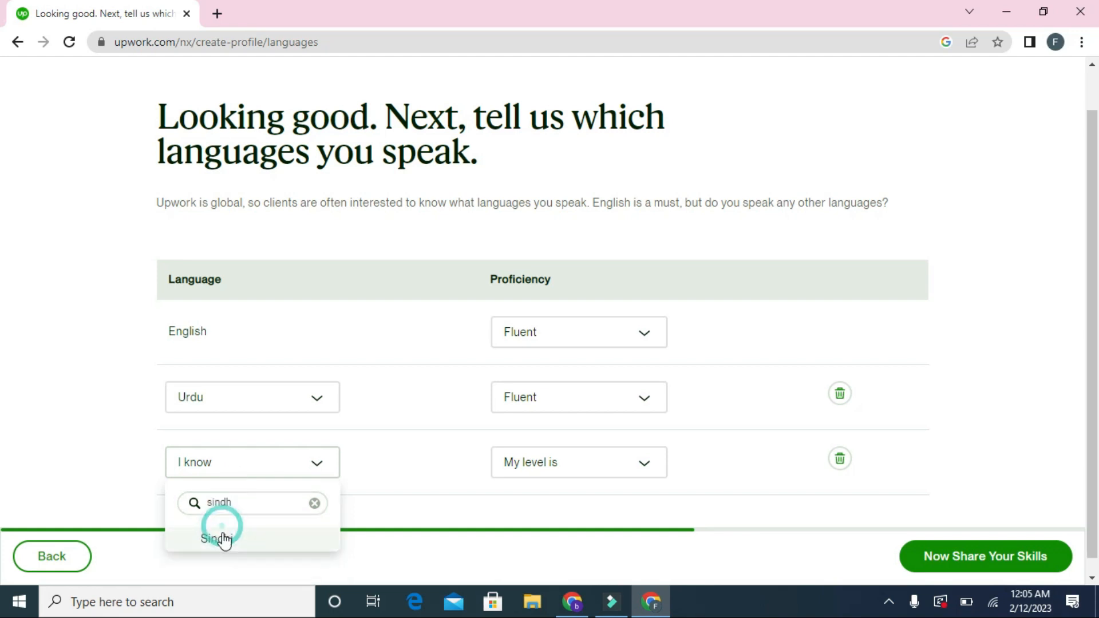
click(267, 553)
click(545, 472)
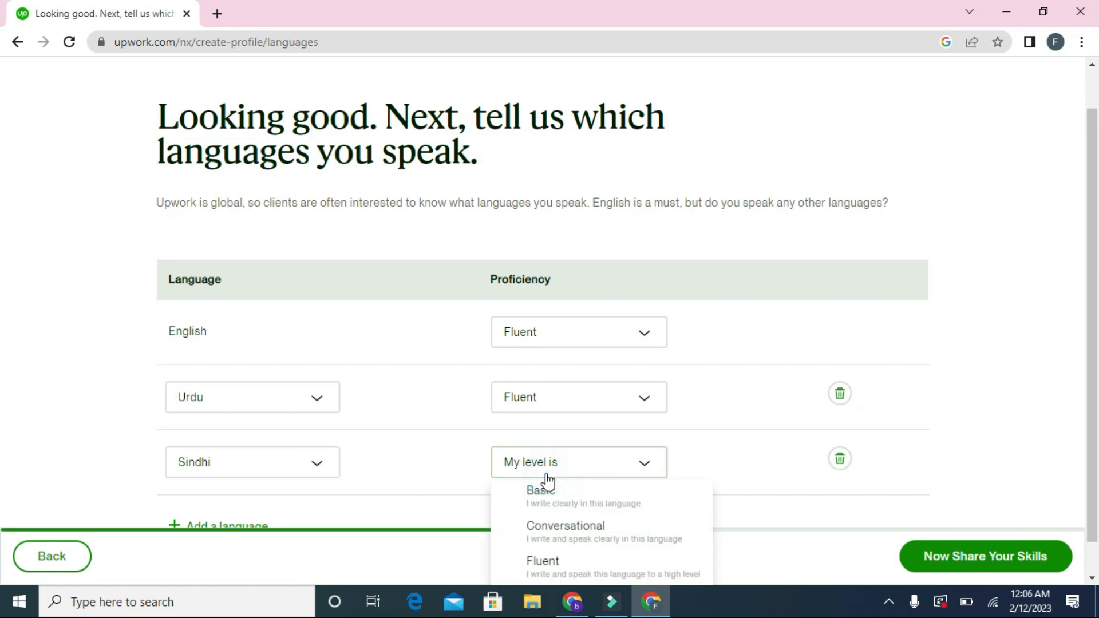
click(559, 564)
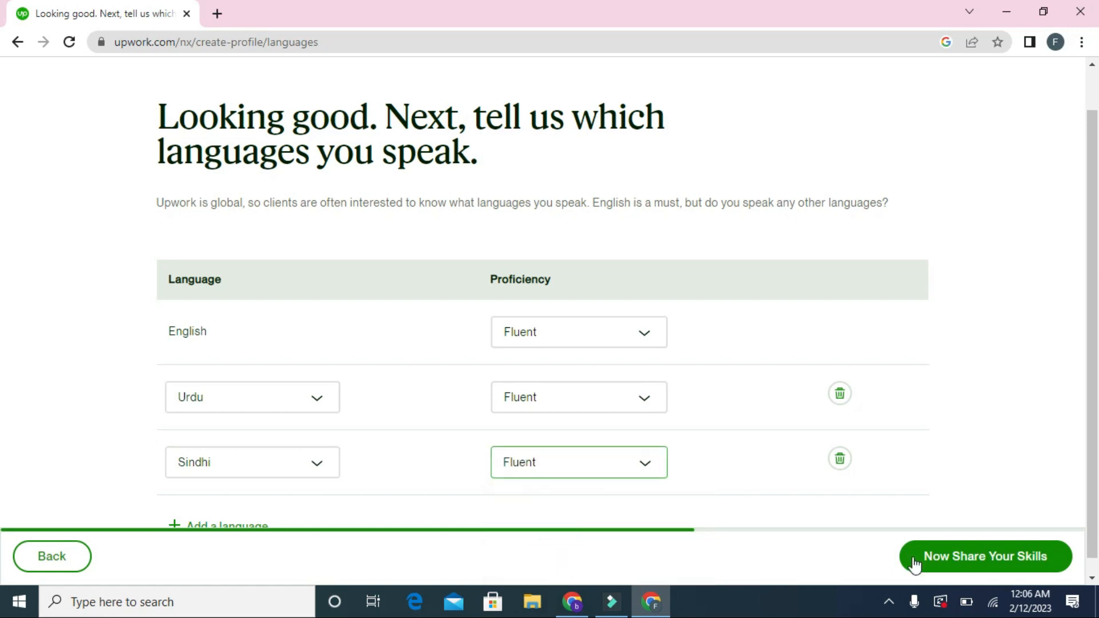
click(946, 558)
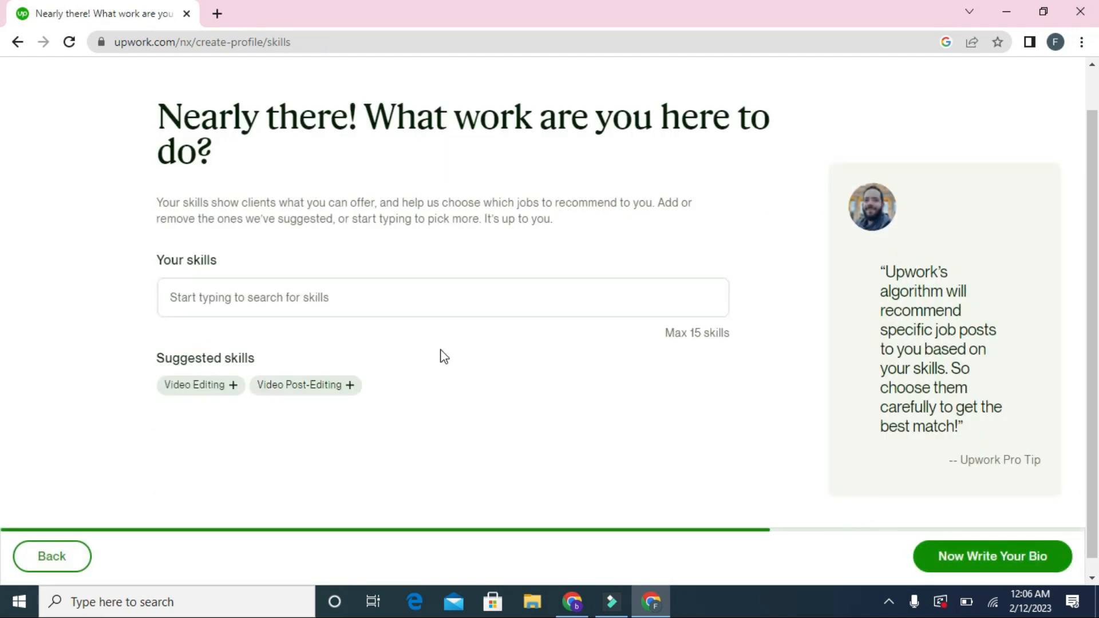
Step: Add the skills Video Editing, Data Entry, Scripting, Translation and Voice-Over
click(378, 311)
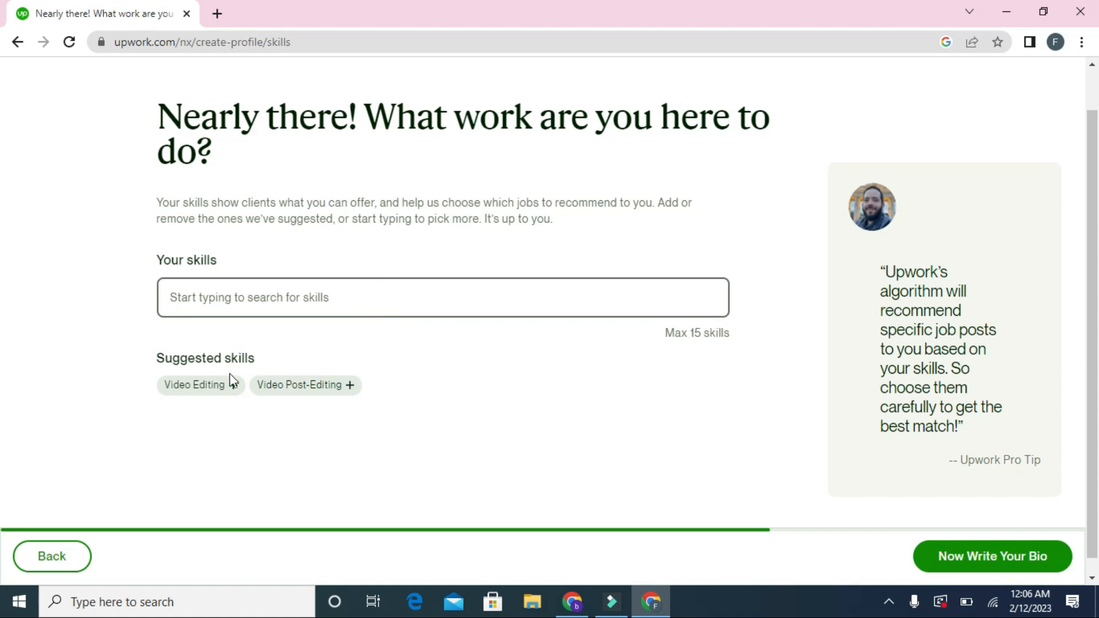
click(217, 395)
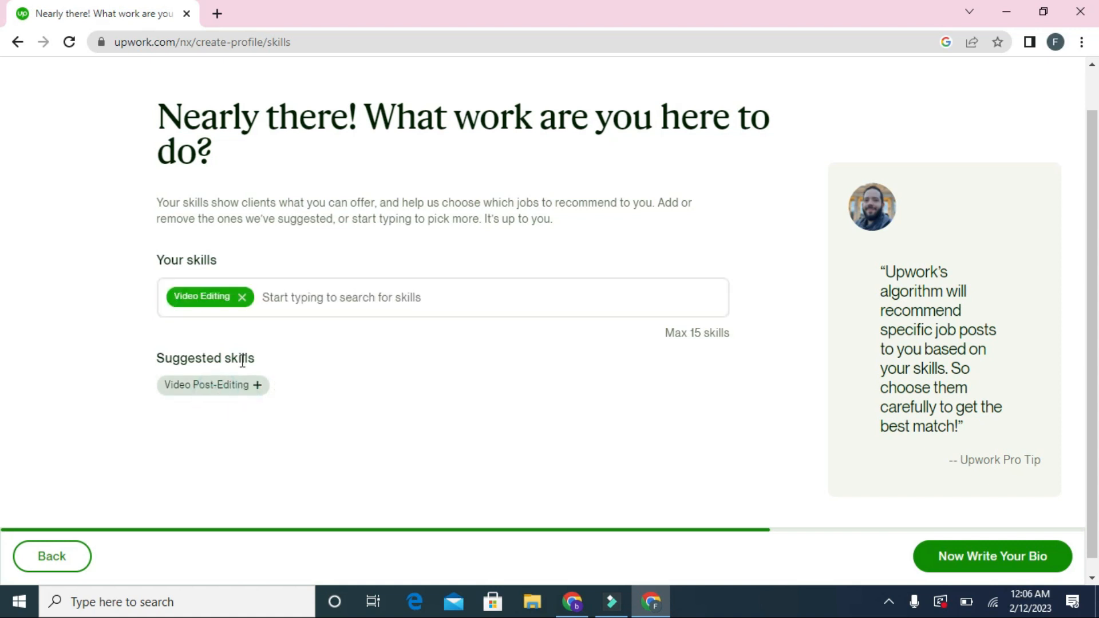
click(283, 308)
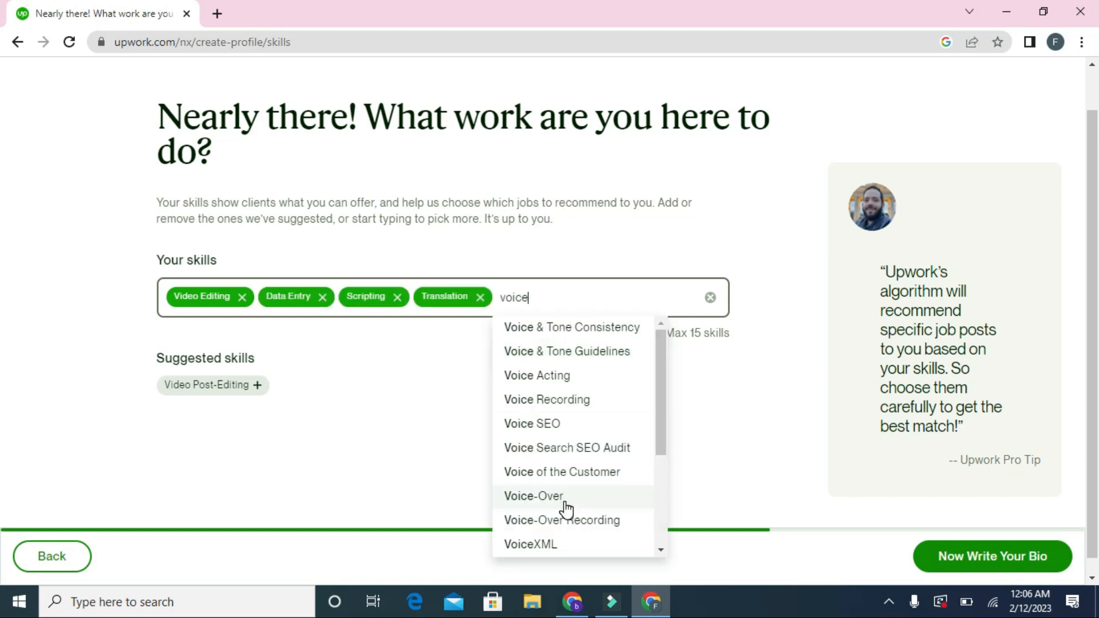
click(564, 505)
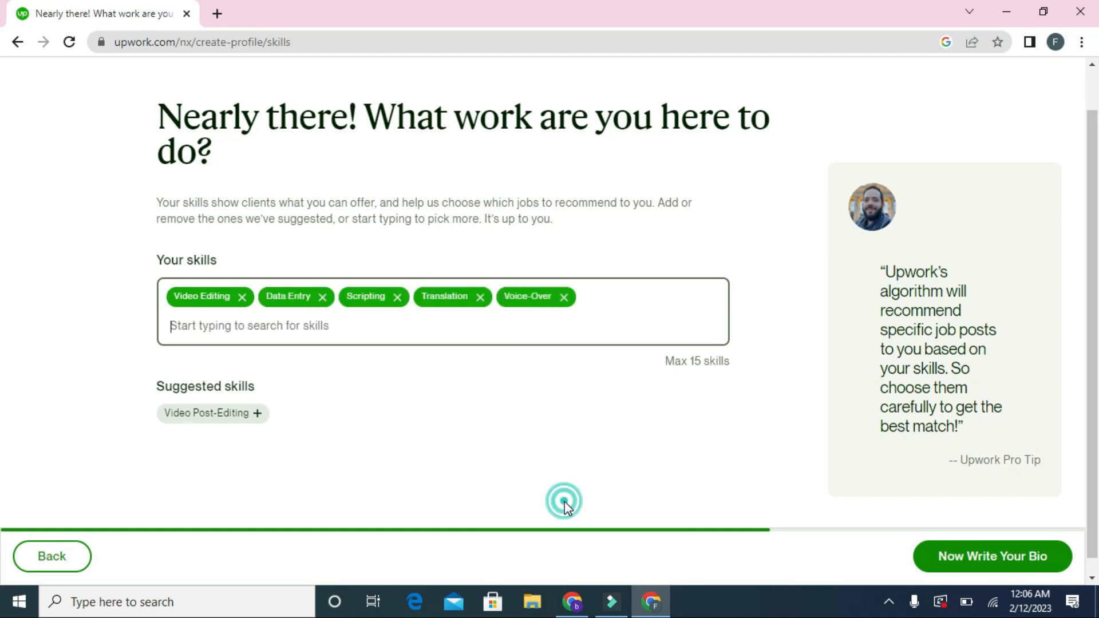
click(947, 559)
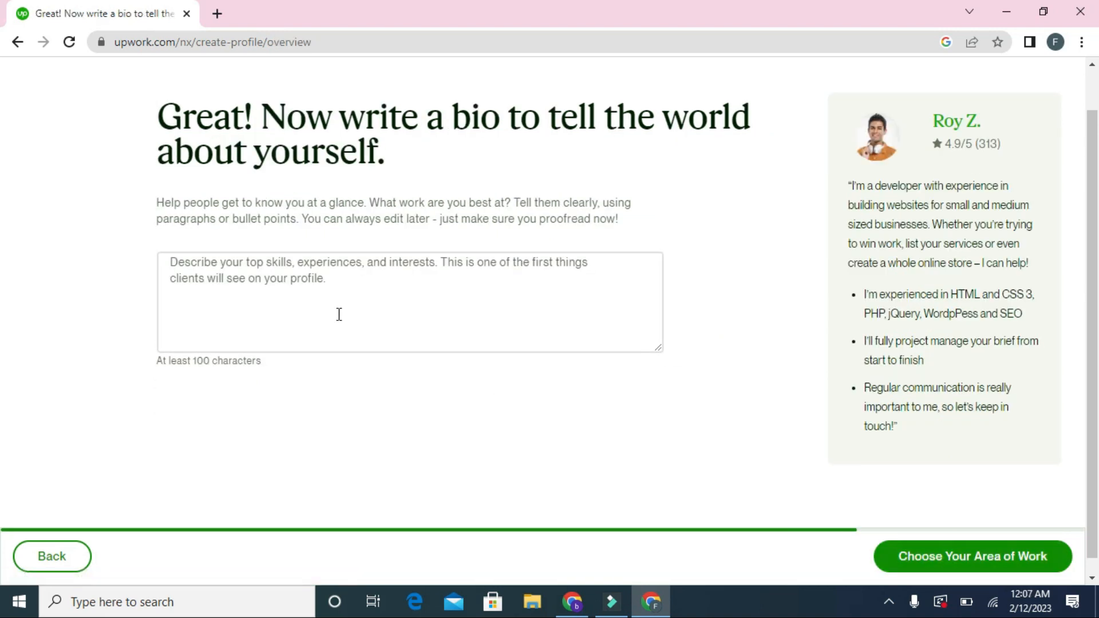
Step: Paste the prepared bio into the bio box and save it
click(339, 308)
text(Hi, I'm Burhan Rizvi a passionate and energetic professional data entry operator, web designer with valuable experience in data entry, graphics designing, web designing, editing and many other related skills. provide high quality professional data editing and MS Office (word, excel) sheets at affordable prices. you will get excellent and accurate result with 100% satisfactions. feel free to contact me.)
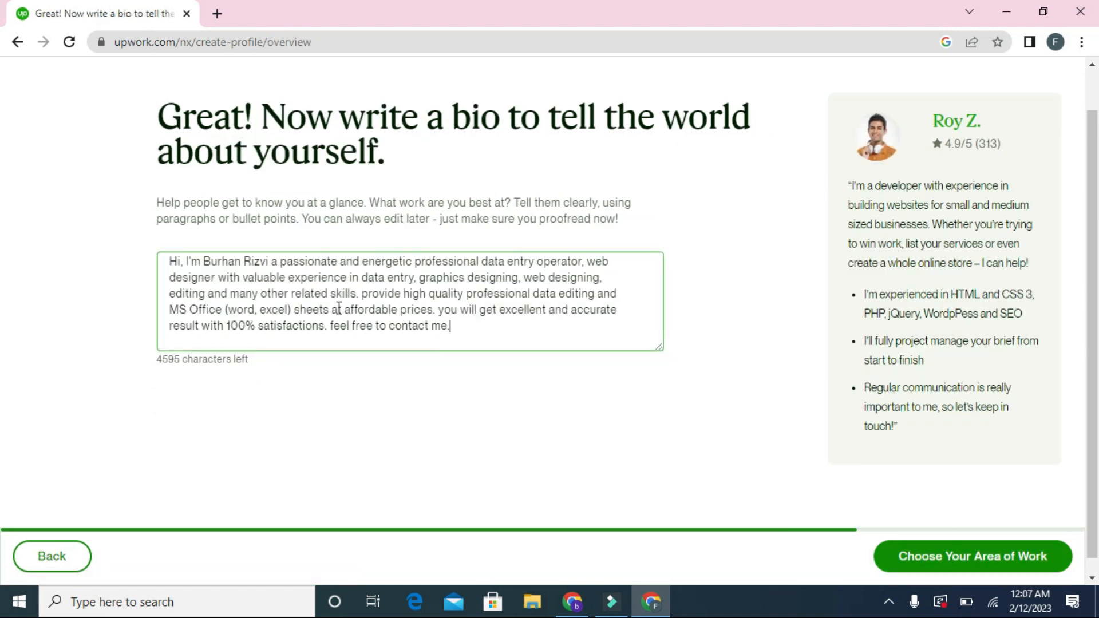
click(972, 567)
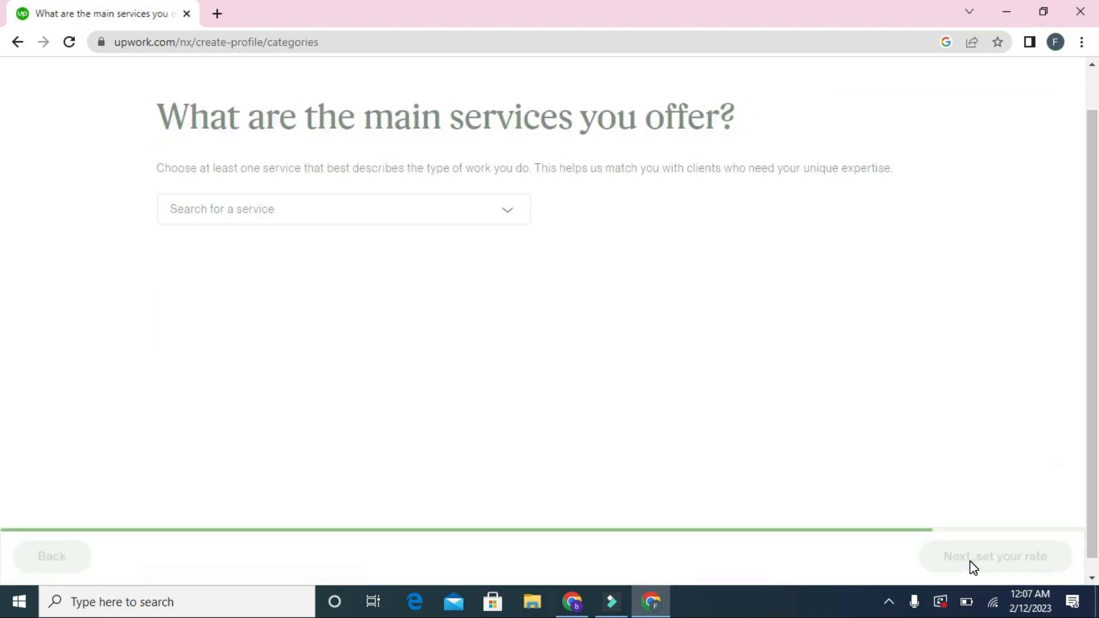
Step: Select Video & Animation under Design & Creative as the main service
click(327, 222)
mouse_move(274, 337)
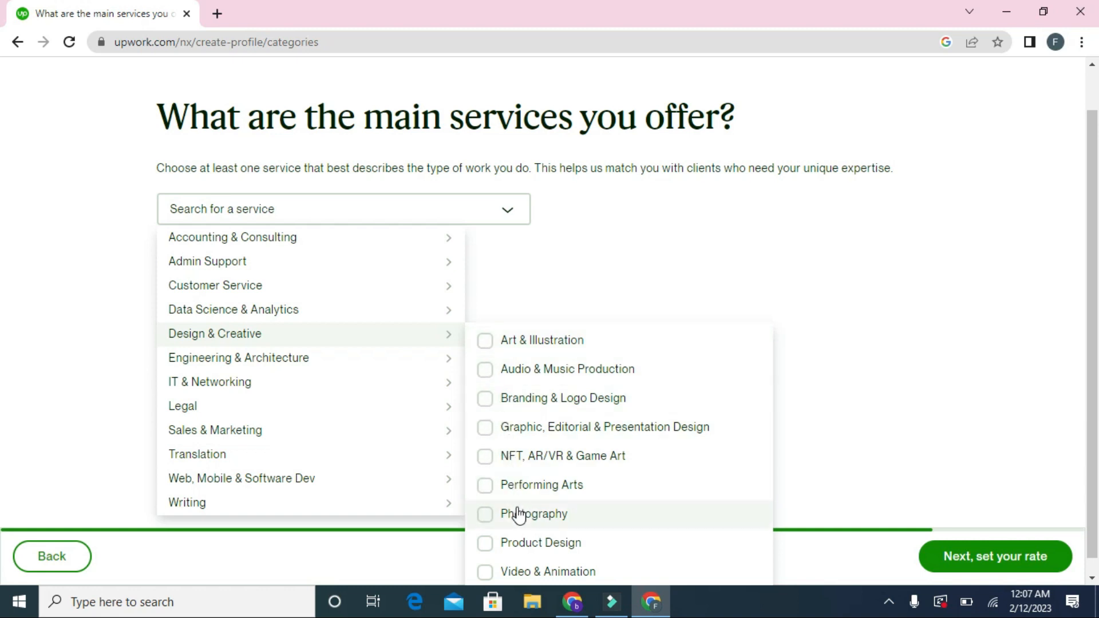
click(487, 581)
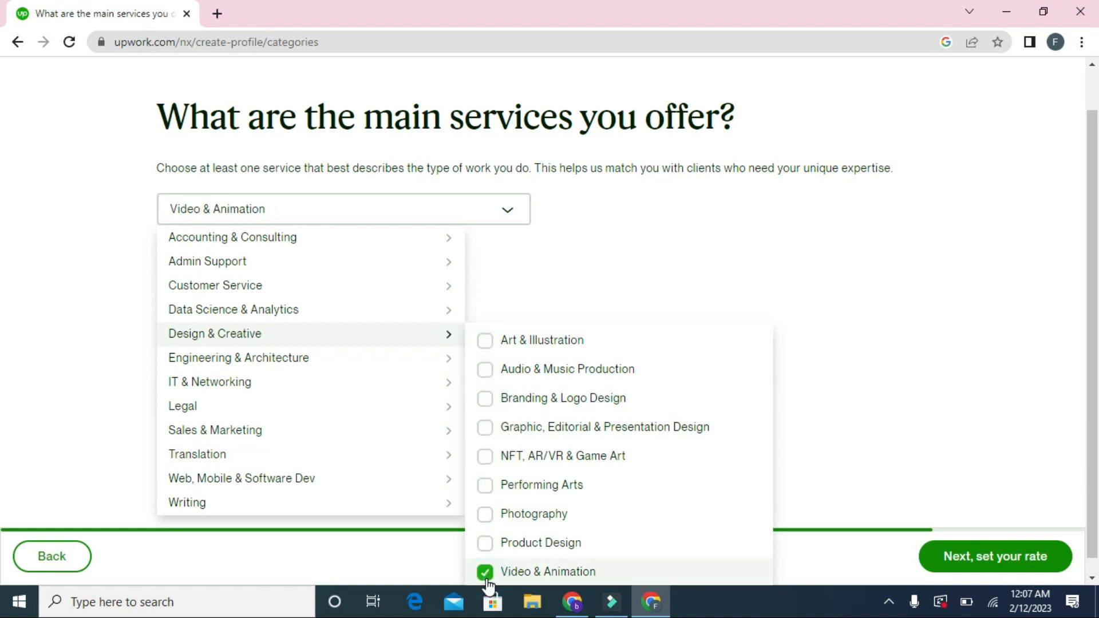
click(980, 555)
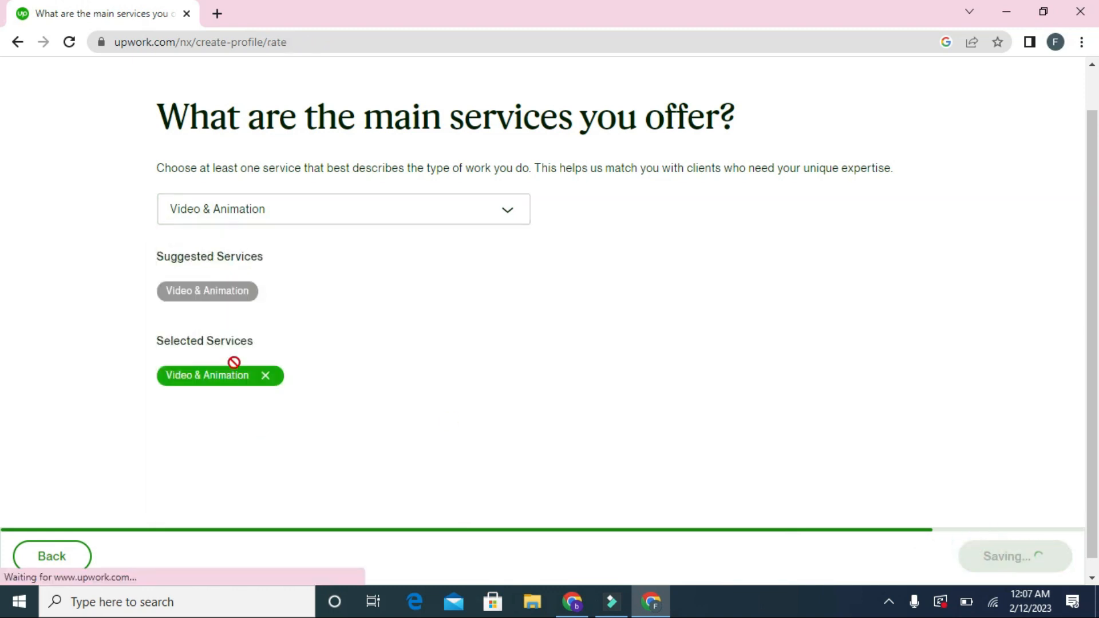
Step: Enter an hourly rate of 15.00, netting $12.00 after the $3.00 fee, and continue
click(668, 206)
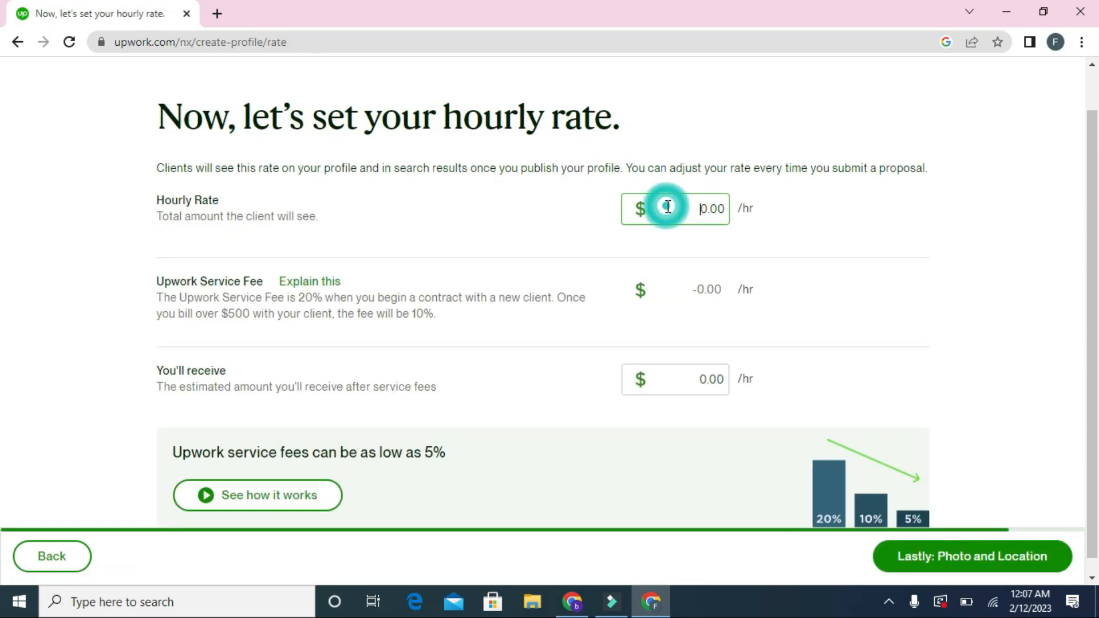
text(15)
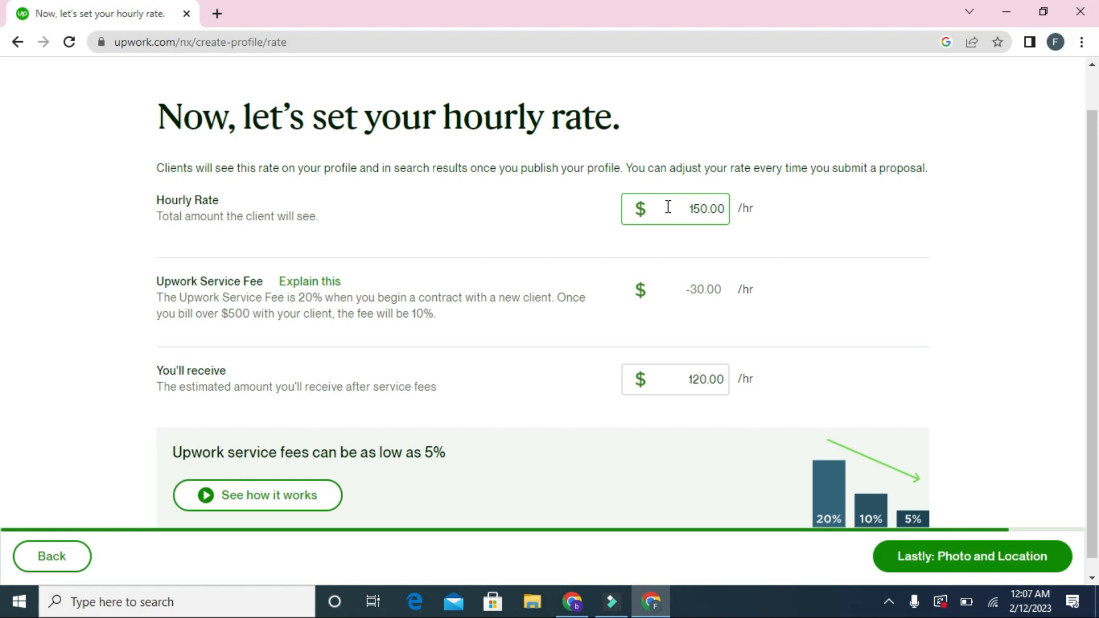
click(711, 213)
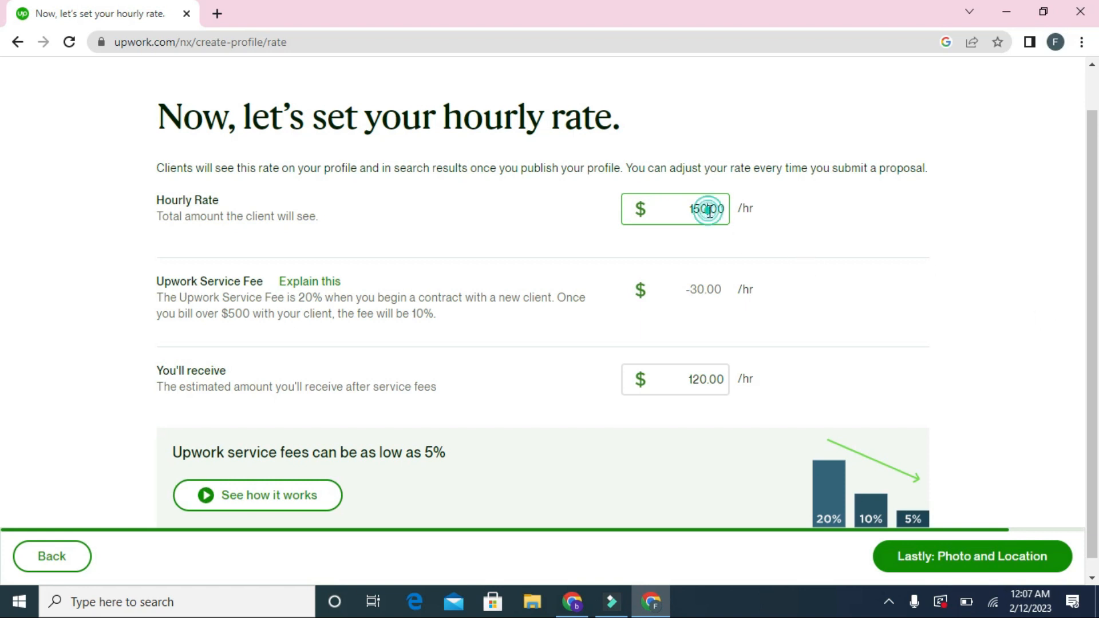
key(BackSpace)
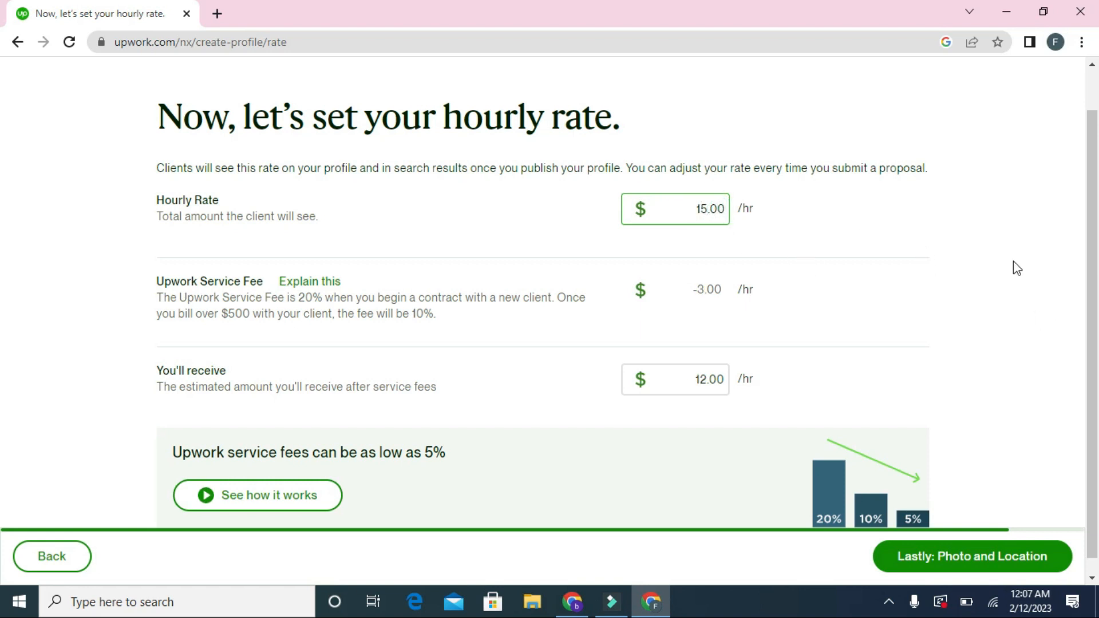
scroll(3, 344, down, 1)
click(960, 564)
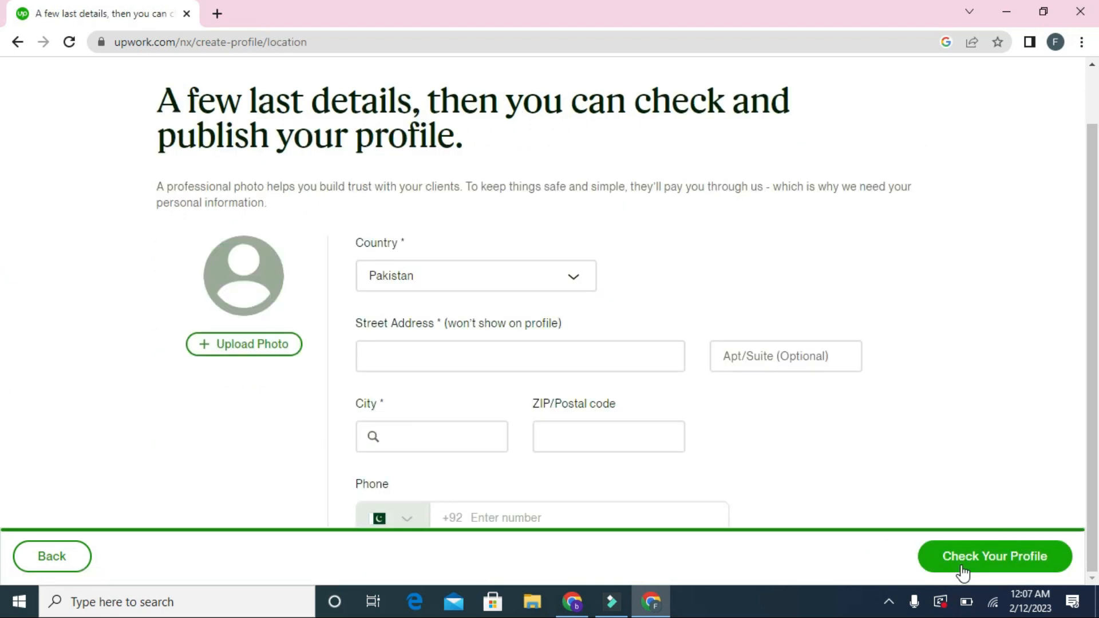
Step: Keep Pakistan as the country and correct the street address field
click(481, 286)
click(480, 291)
click(458, 352)
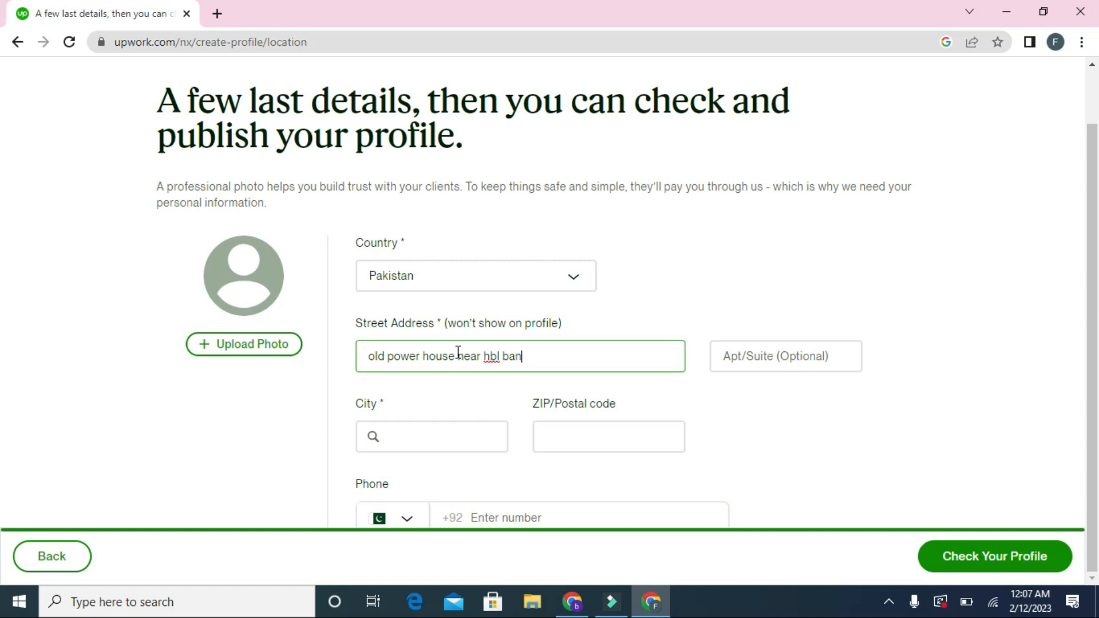
key(BackSpace)
key(BackSpace)
key(BackSpace)
text(HBL)
Step: Pick the suggested city for 'khairp', fill province, postal code, photo and phone, then check the profile
click(478, 434)
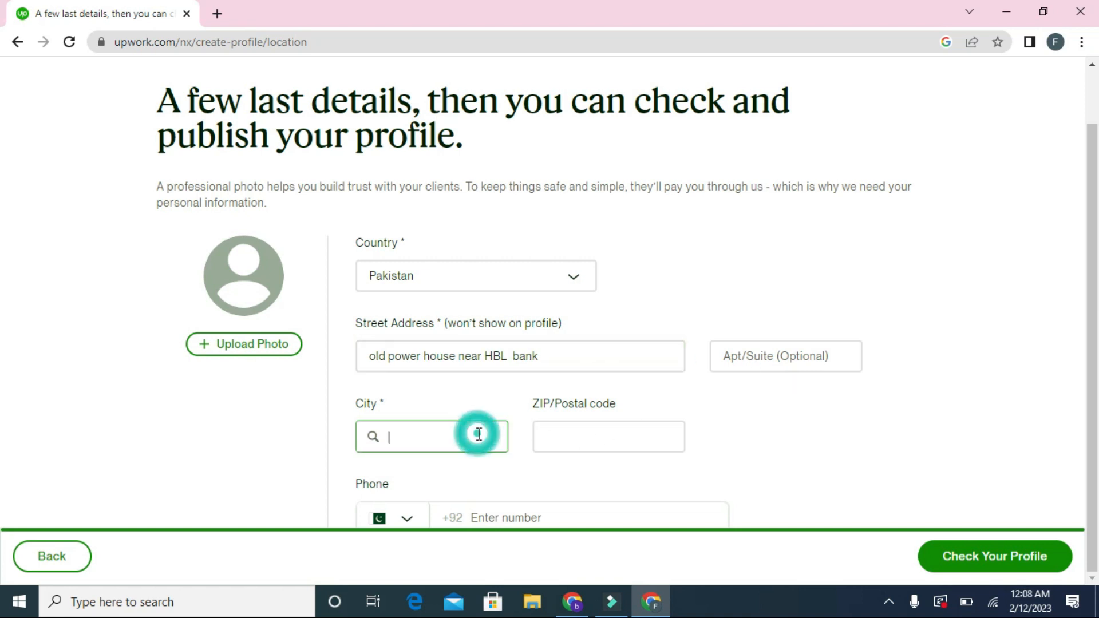
text(khairp)
click(480, 465)
click(586, 427)
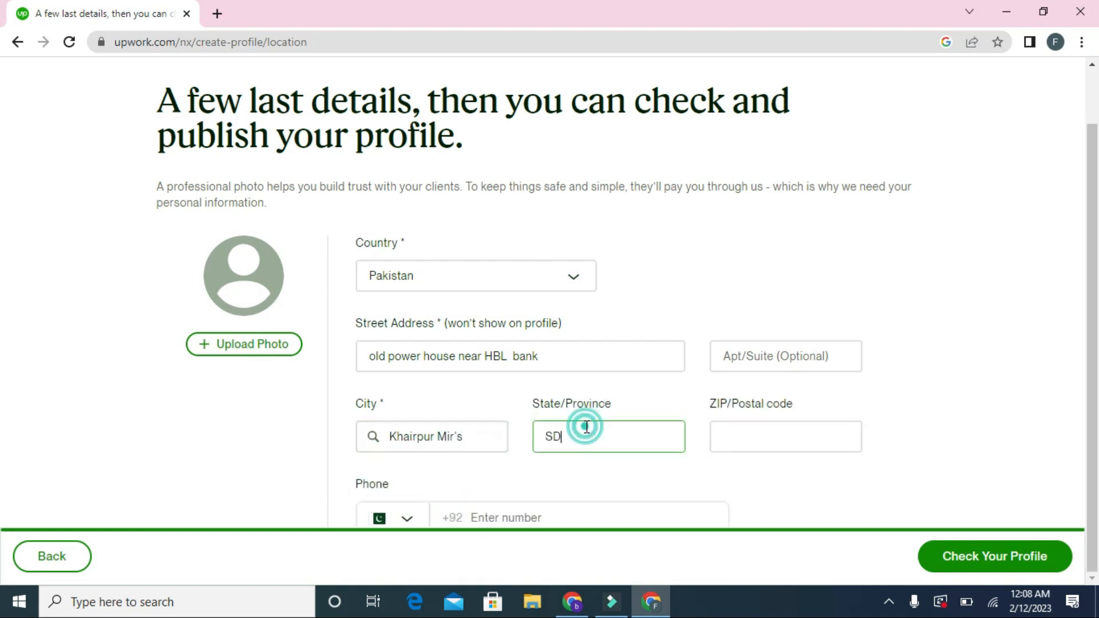
click(728, 435)
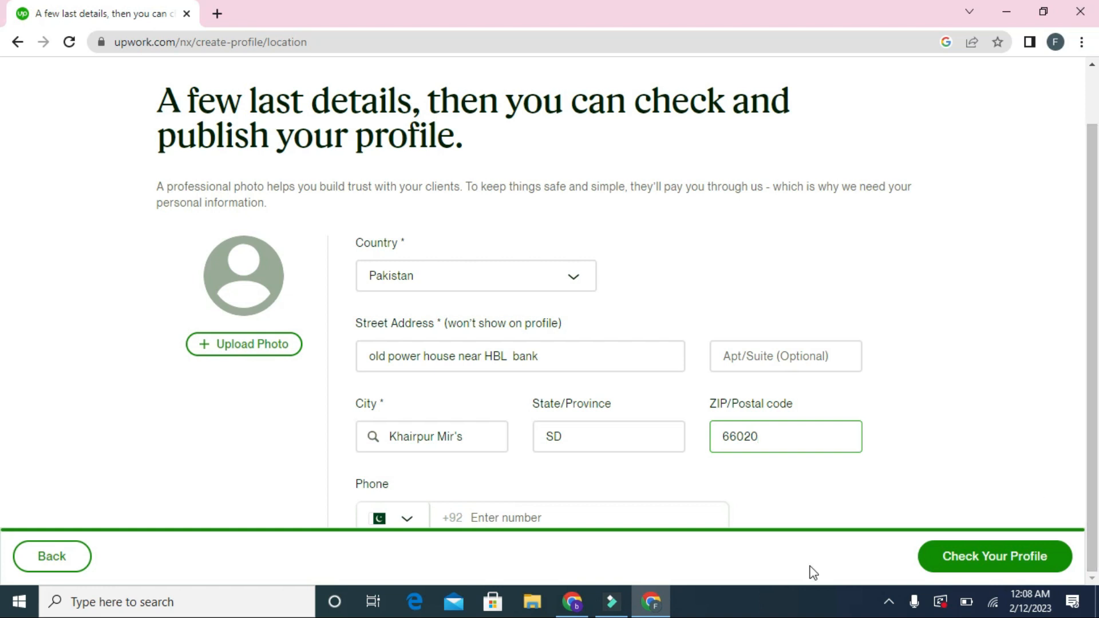
click(1086, 425)
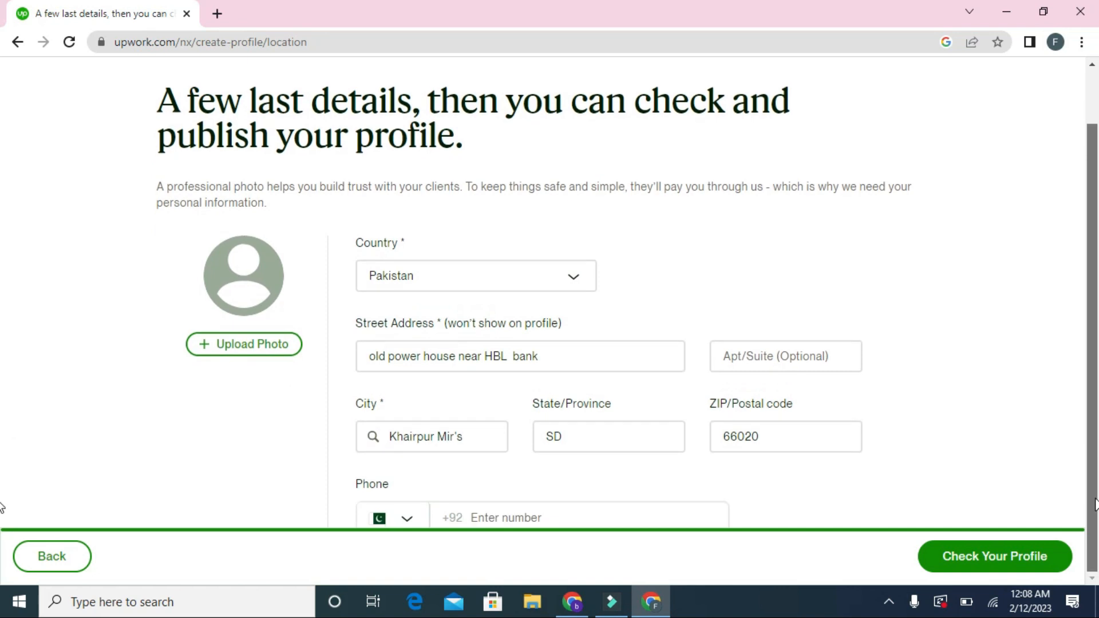
click(507, 515)
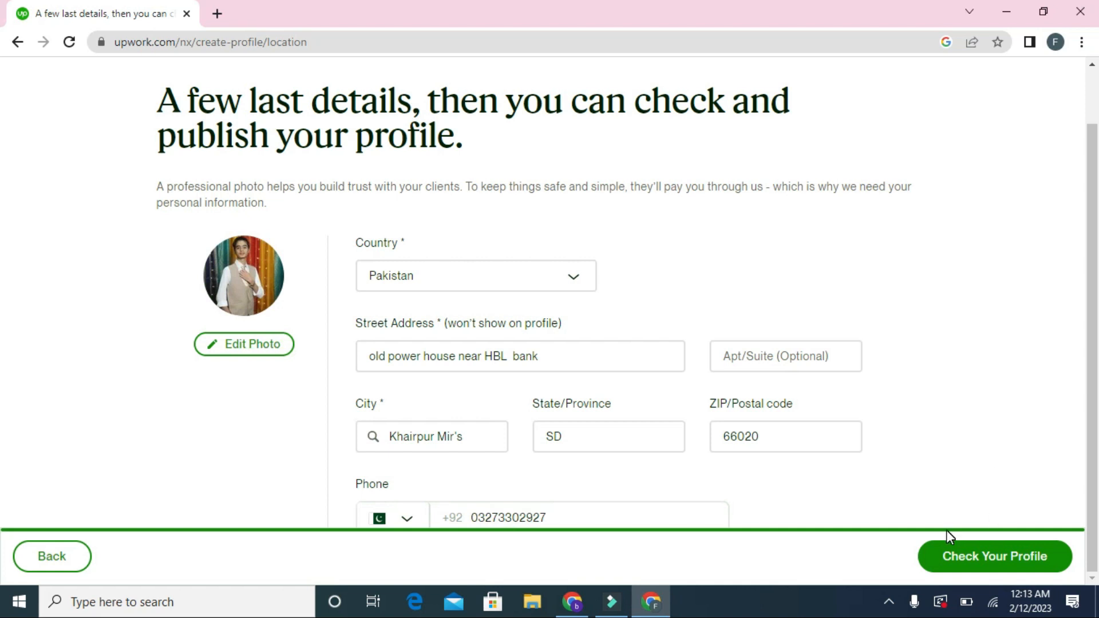
click(963, 558)
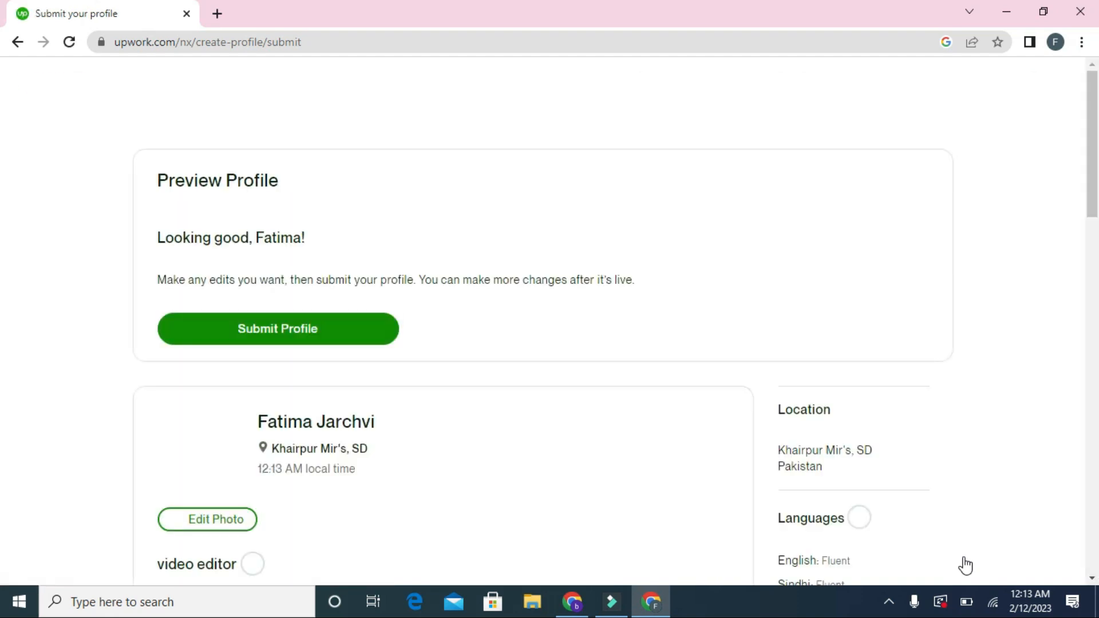
Step: Submit the profile and open the finished video editor profile
click(379, 339)
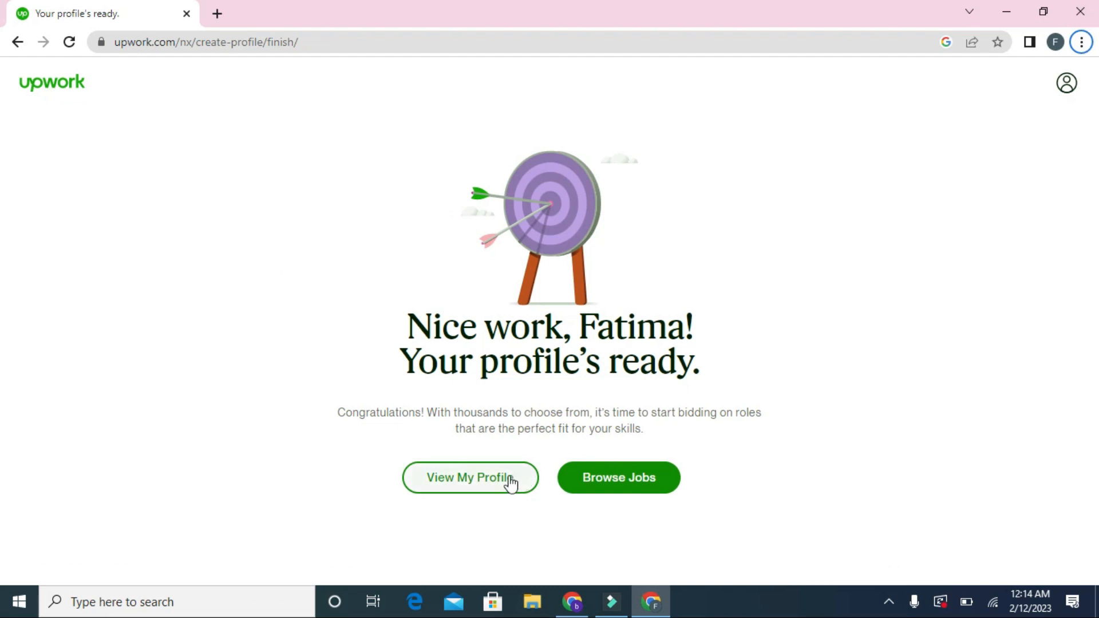
click(510, 484)
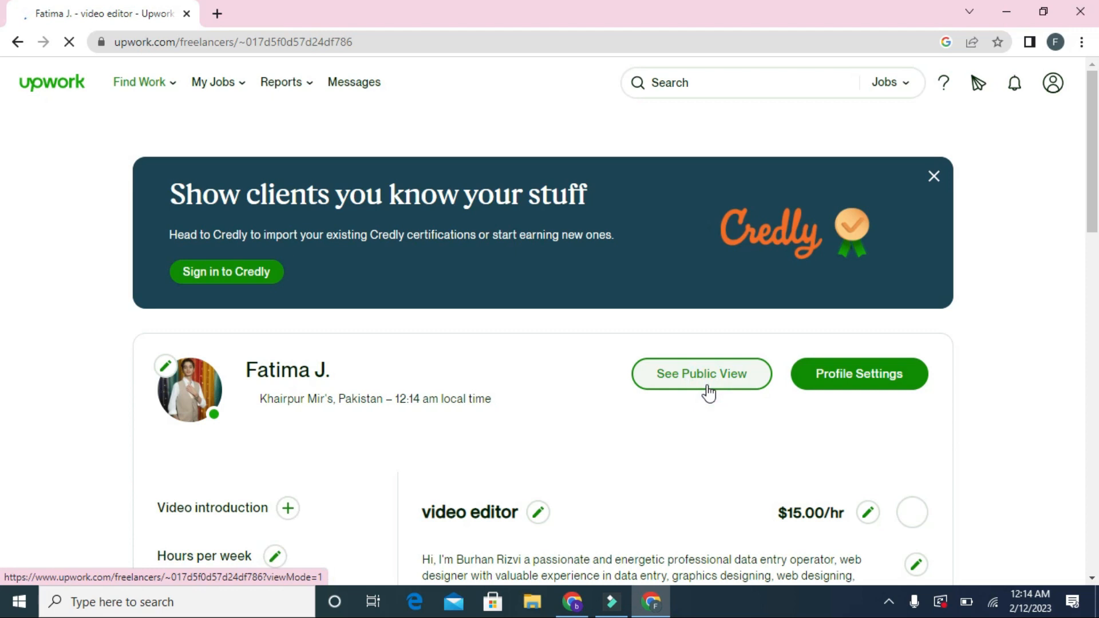
Step: Open the public view and scroll down to the languages, education and five skills
click(709, 394)
click(1091, 174)
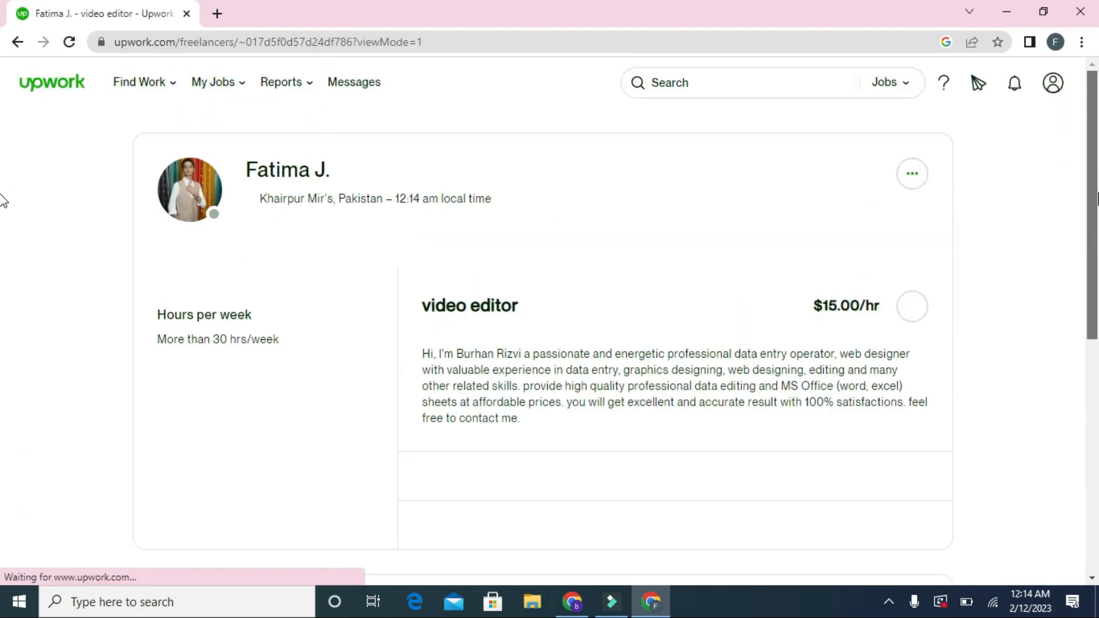
mouse_move(1094, 215)
mouse_down()
mouse_move(1093, 313)
mouse_move(1091, 229)
mouse_up()
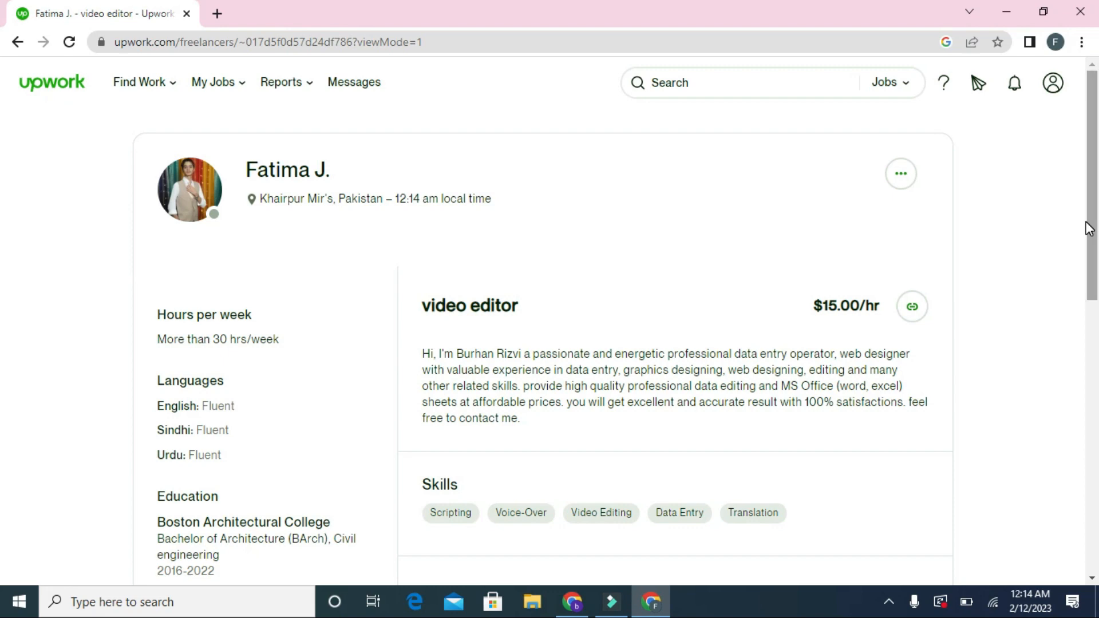